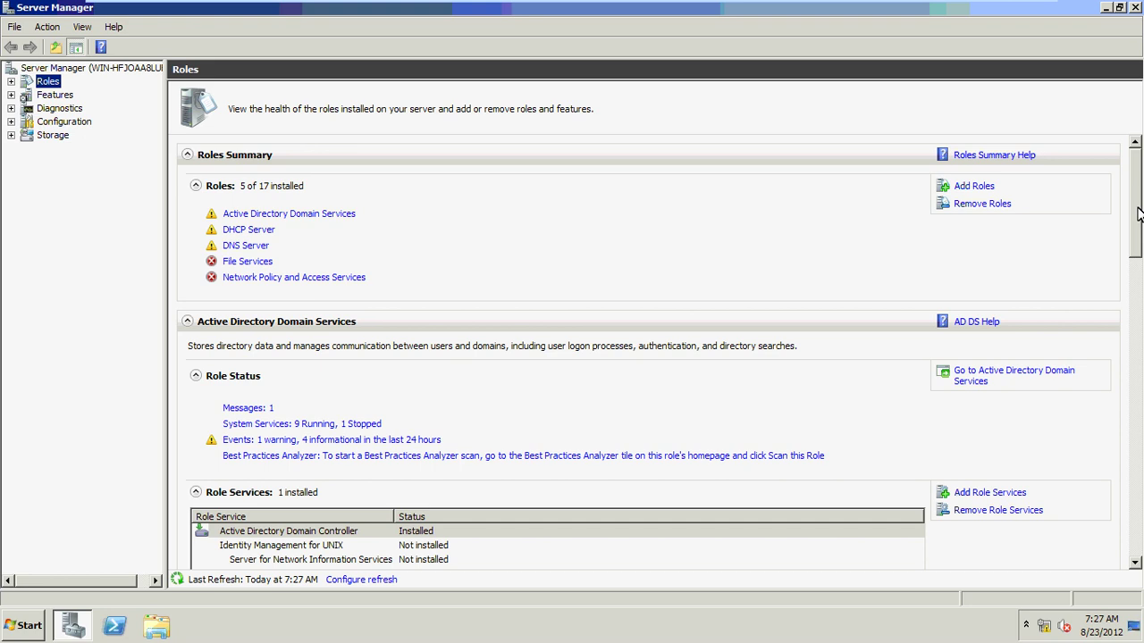
Install the Network Policy Server role service for the Network Policy and Access Services role.
scroll(1133, 426, "down", 10)
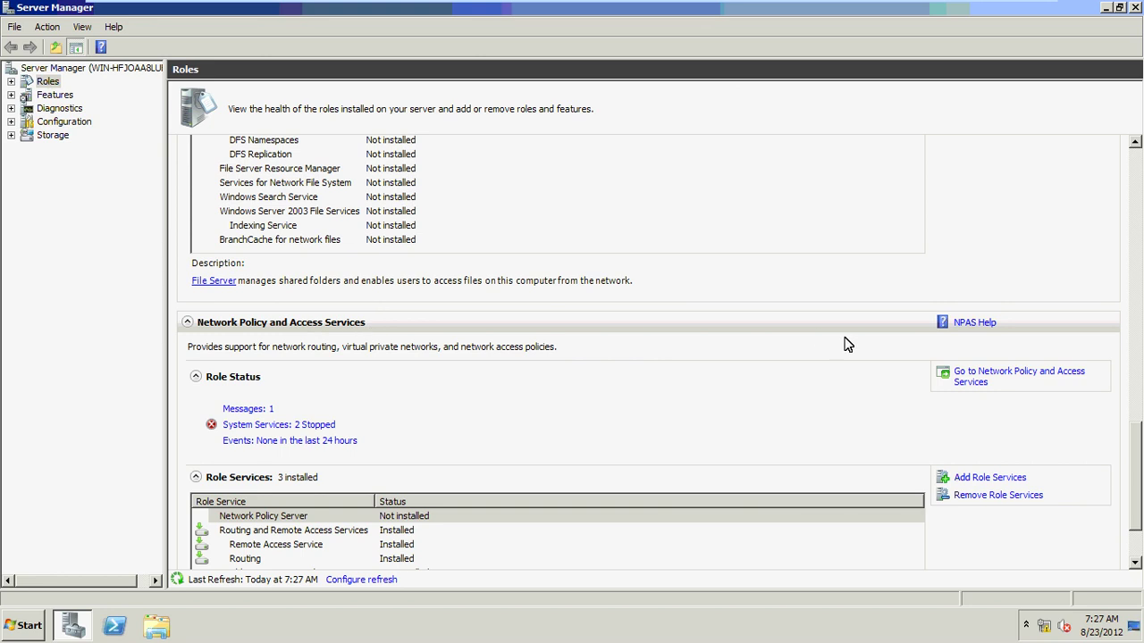
left_click(976, 476)
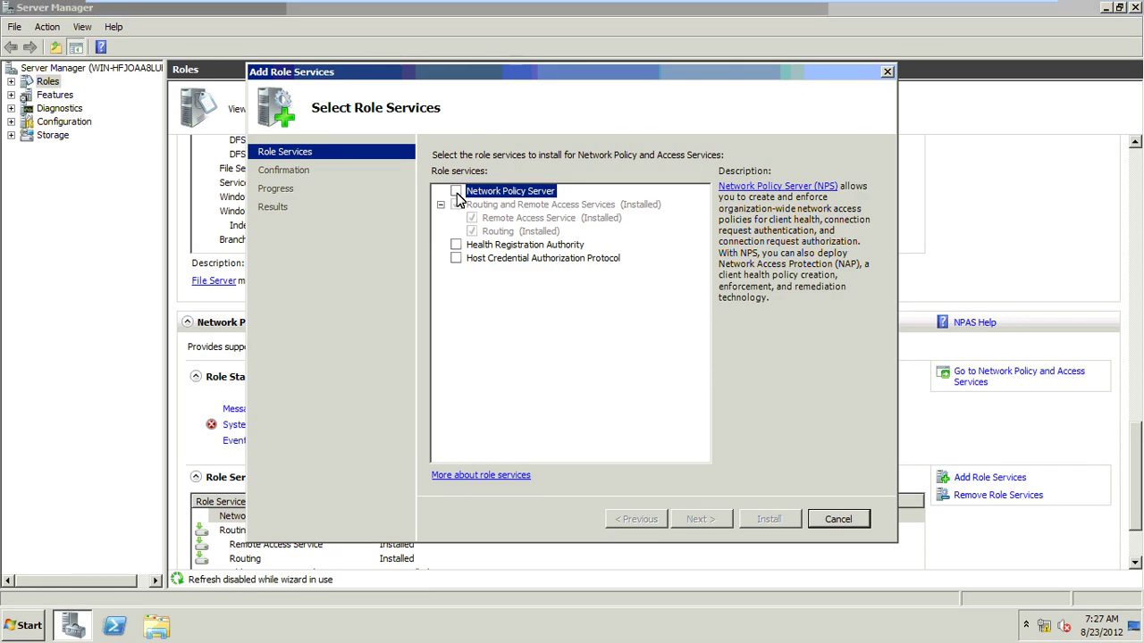
left_click(456, 191)
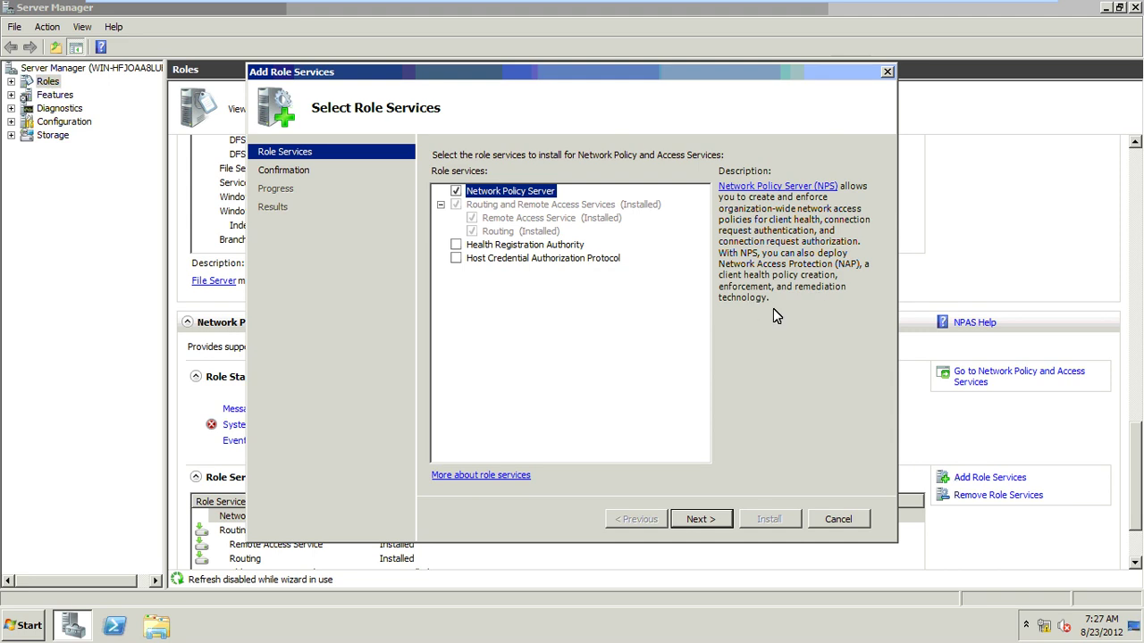
left_click(705, 519)
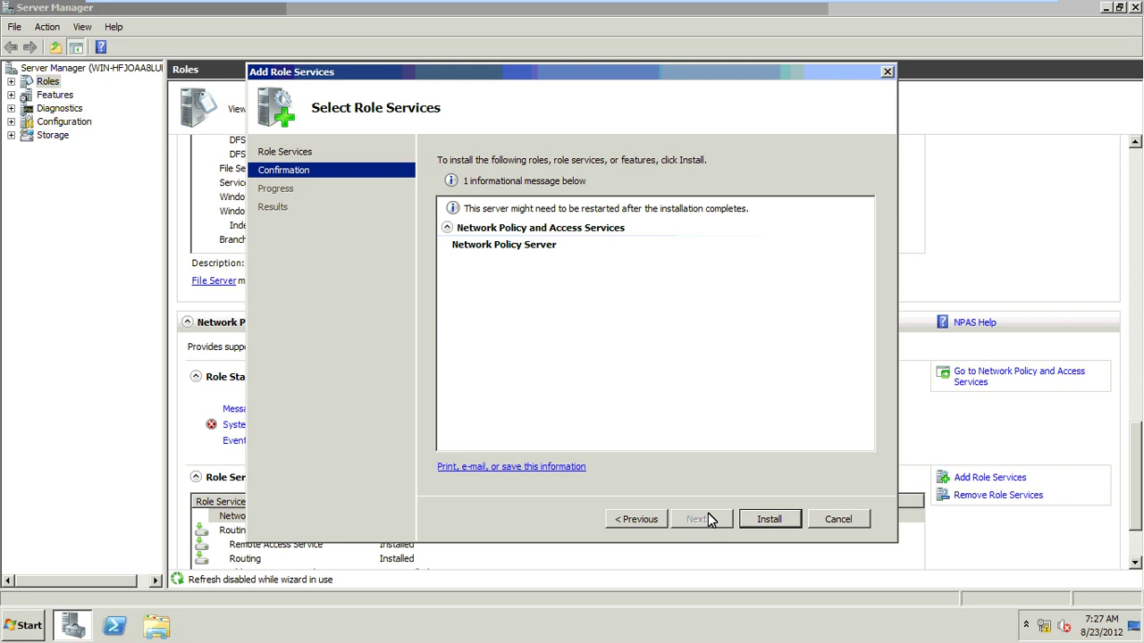
left_click(770, 519)
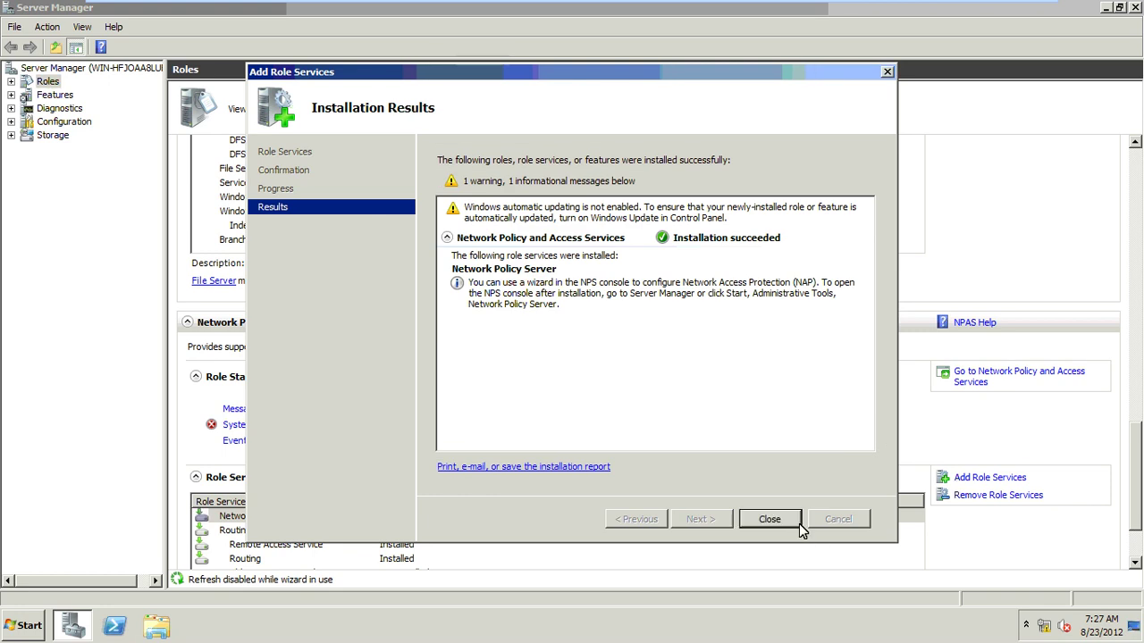
key("Return")
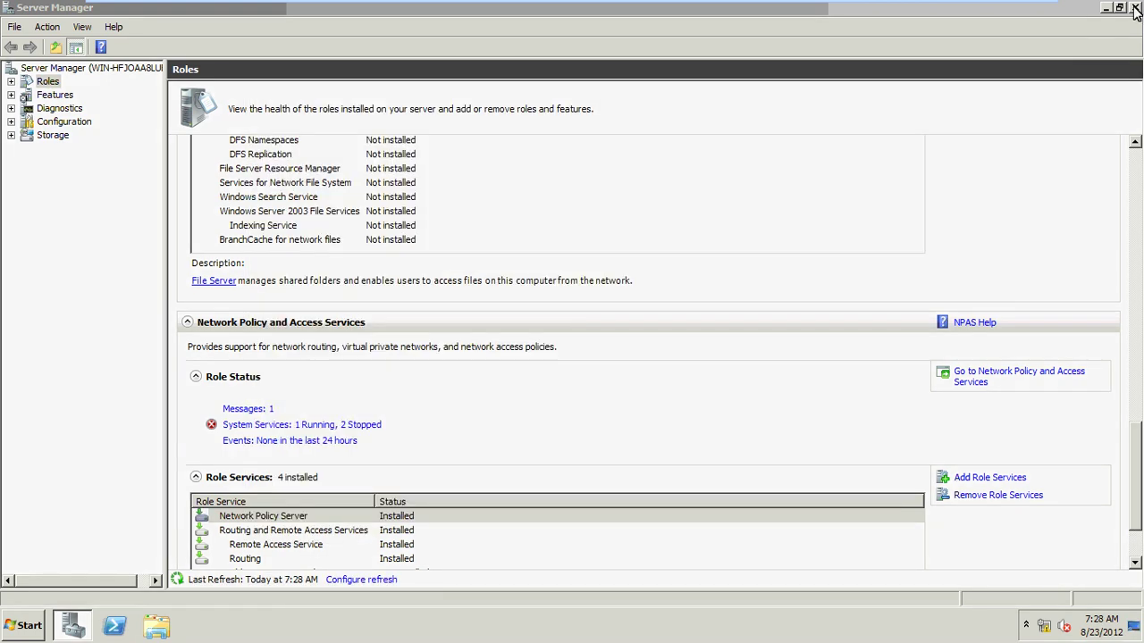
Switch from Server Manager to the Network Policy Server console and maximize its window.
key("super+d")
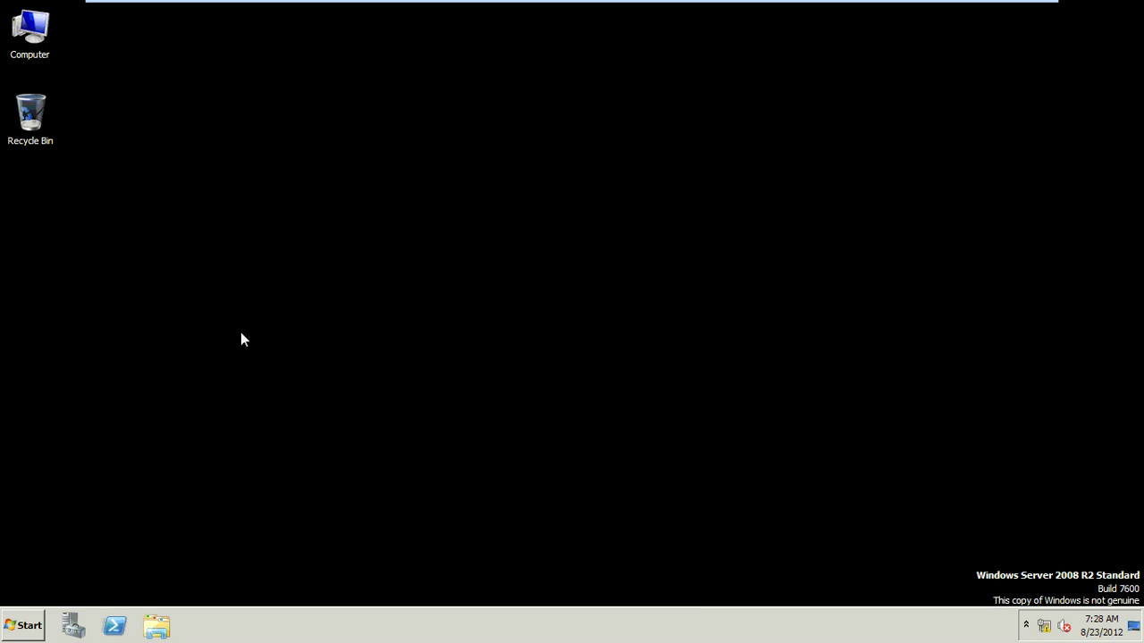
right_click(41, 56)
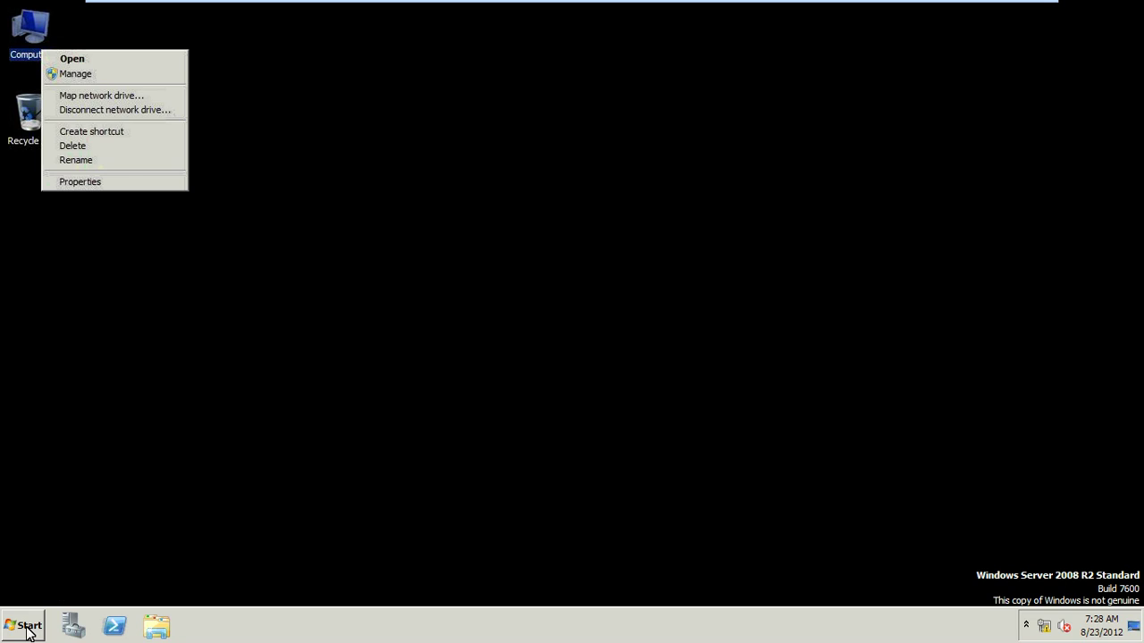
left_click(241, 517)
key("super")
mouse_move(279, 482)
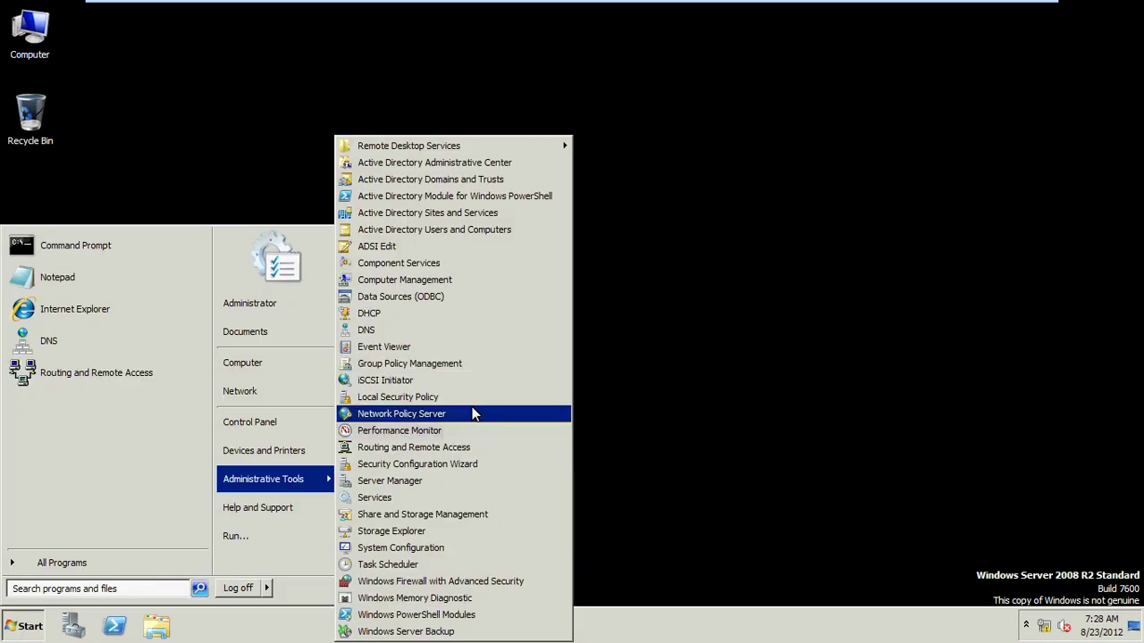
left_click(473, 414)
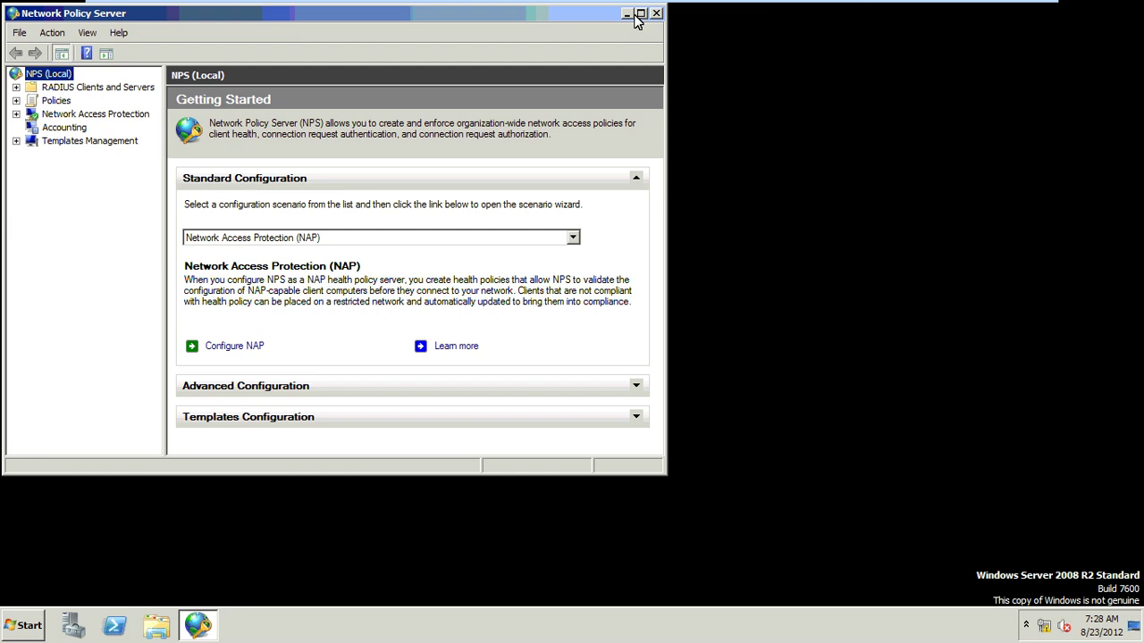
left_click(640, 14)
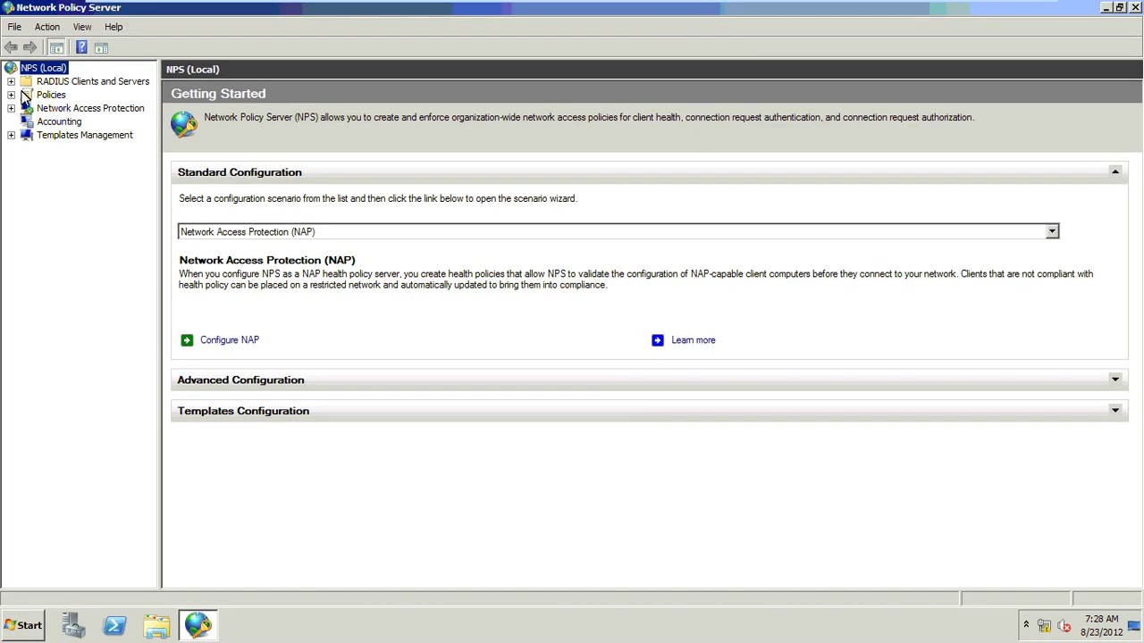
Start configuring NAP with Dynamic Host Configuration Protocol (DHCP) as the network connection method, keeping the policy name NAP DHCP.
left_click(235, 343)
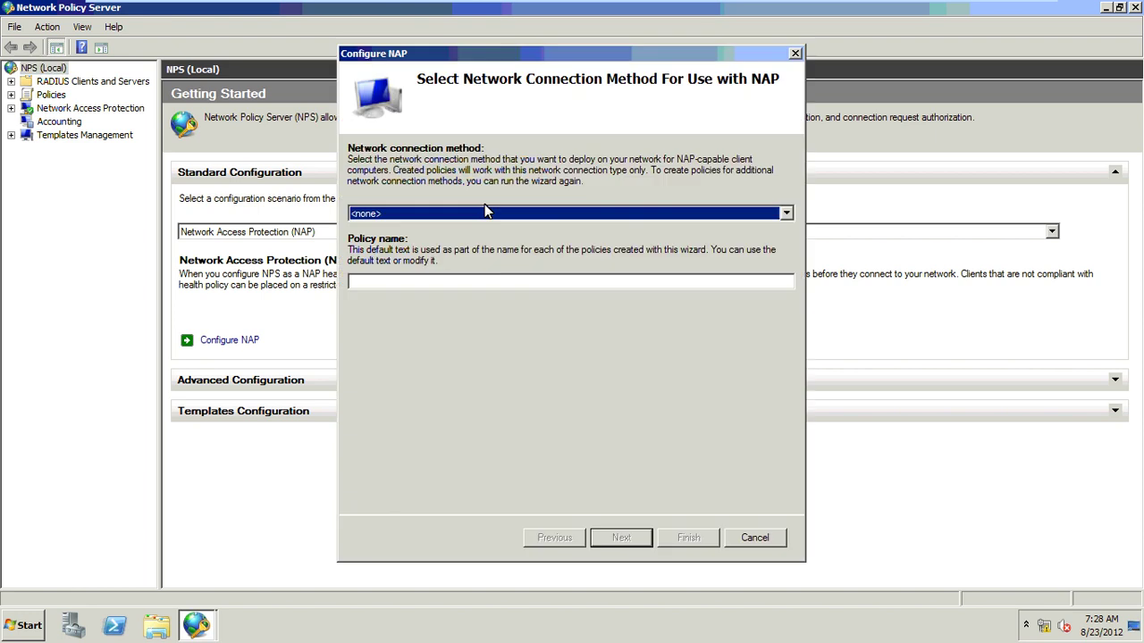
left_click(484, 213)
left_click(469, 240)
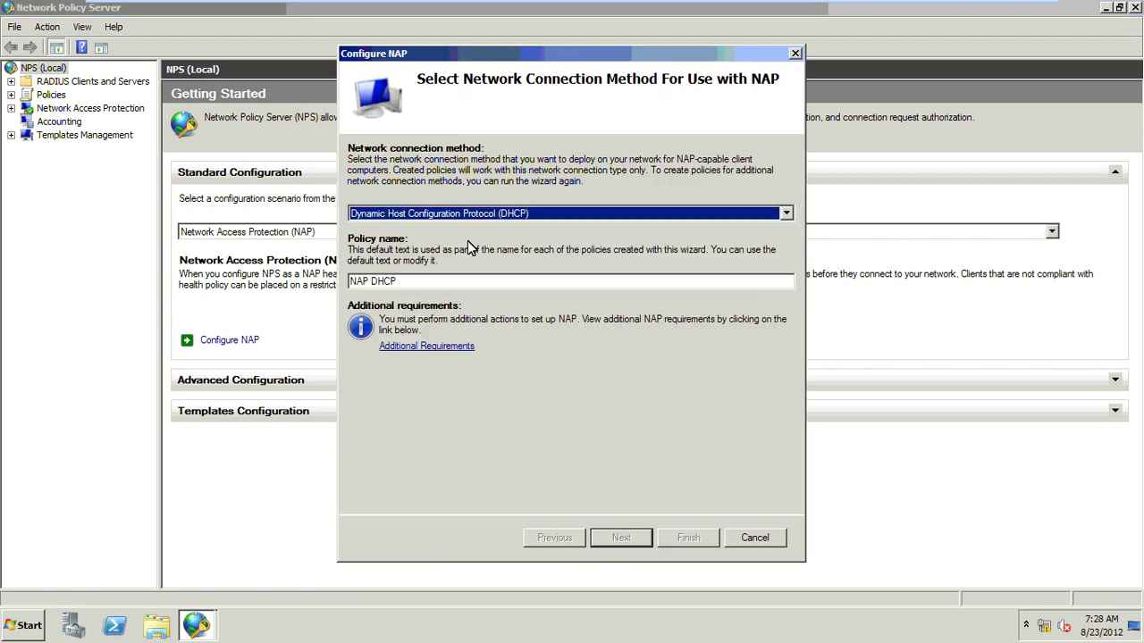
left_click(607, 539)
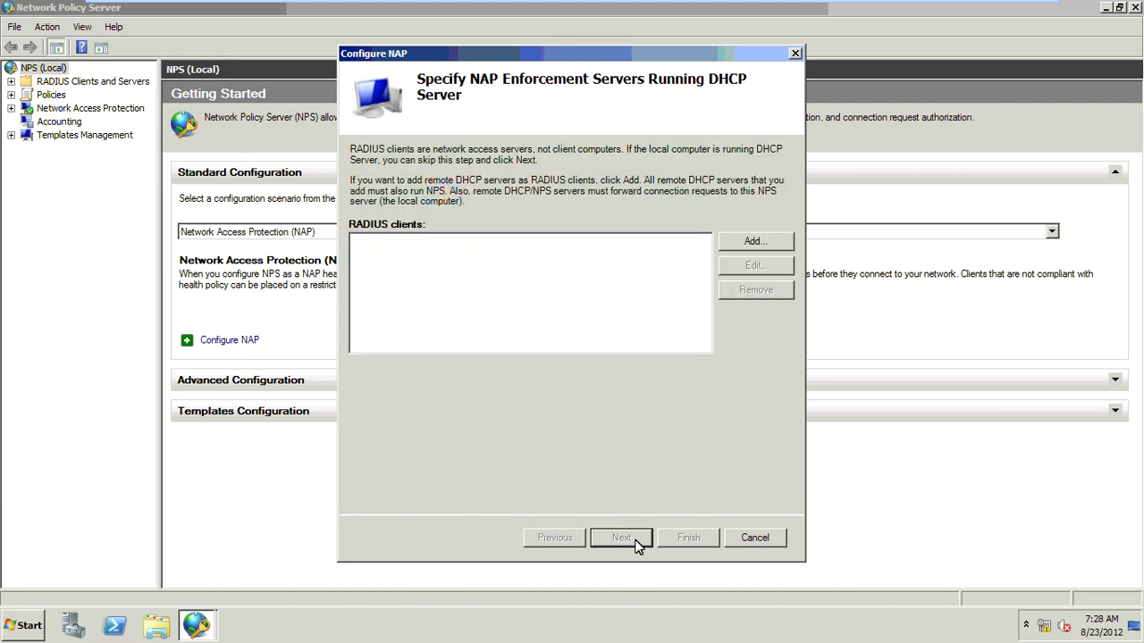
left_click(18, 624)
left_click(287, 478)
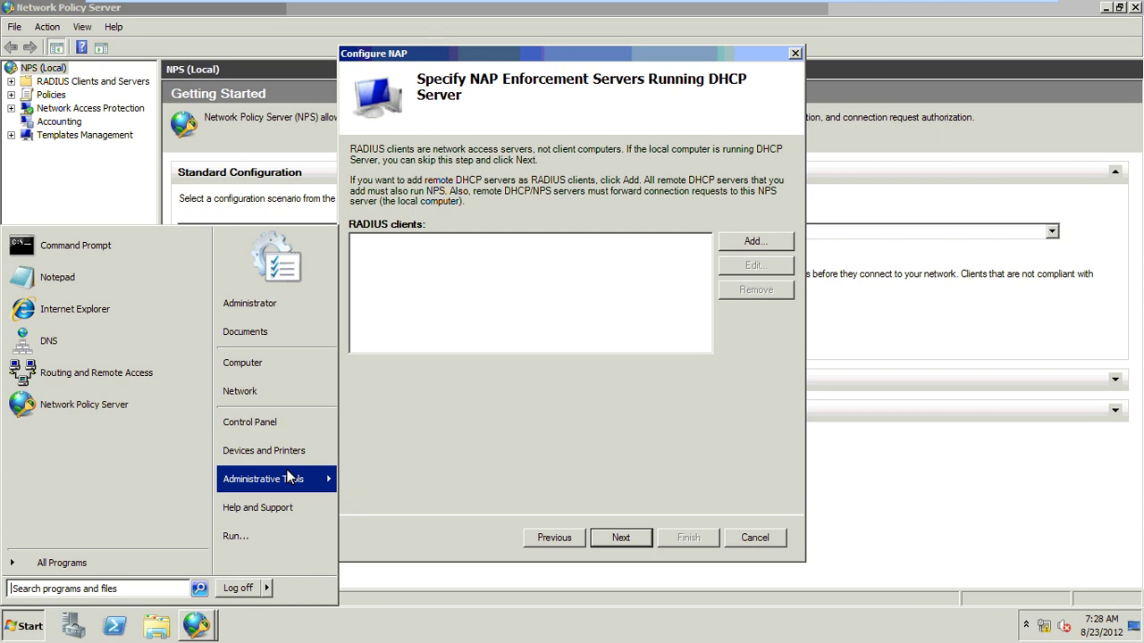
left_click(425, 317)
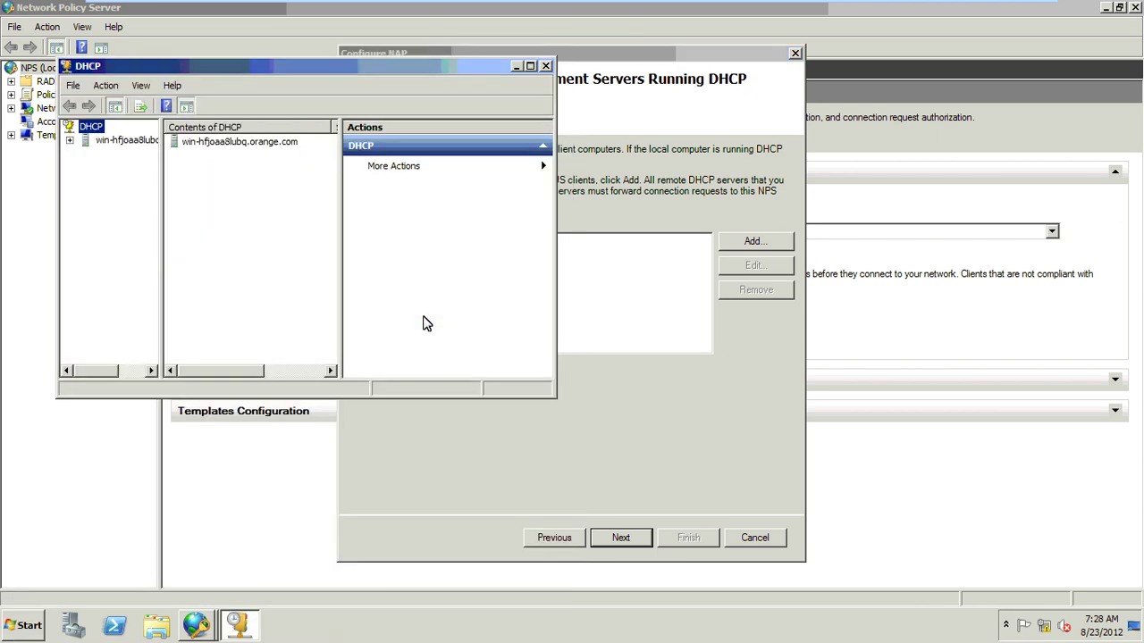
left_click(547, 67)
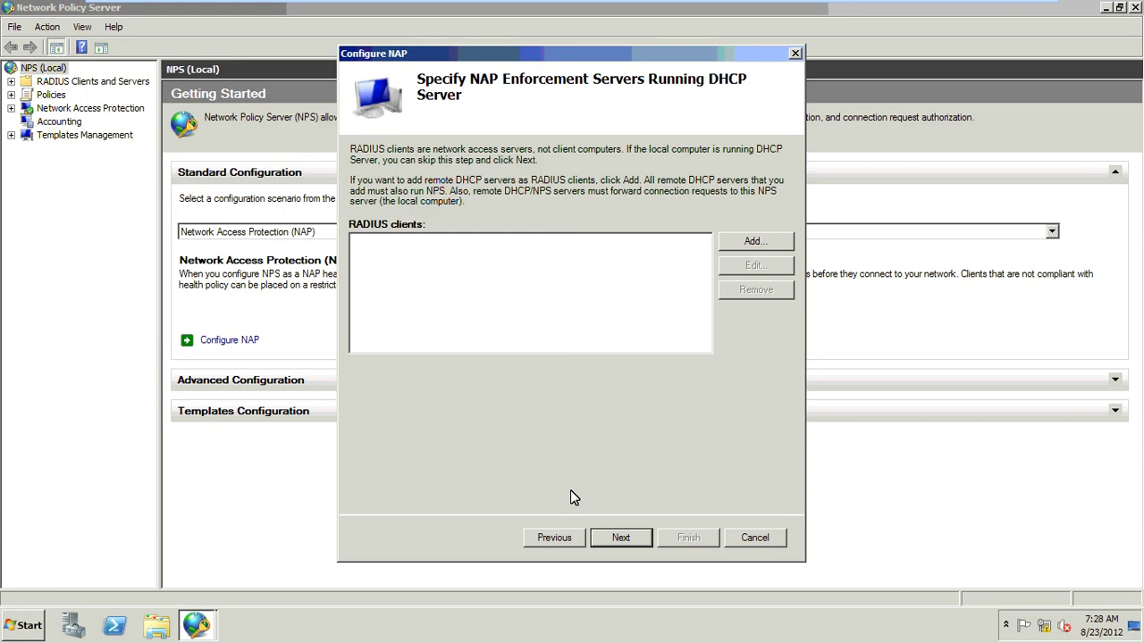
Proceed to the remediation server settings without specifying any RADIUS clients, DHCP scopes or machine groups.
left_click(614, 542)
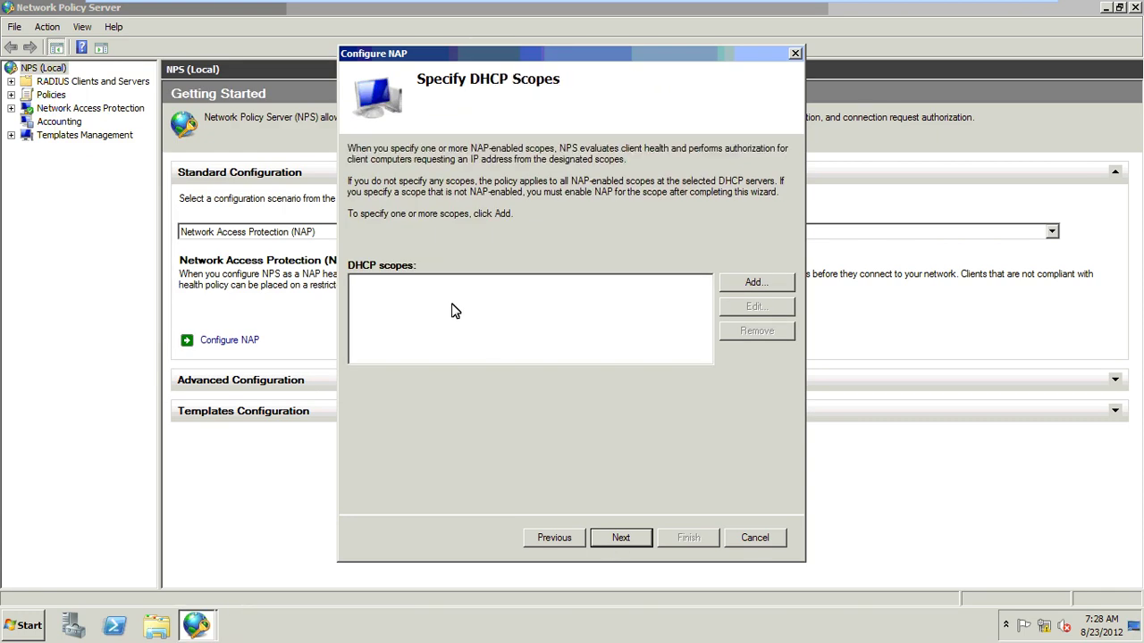
left_click(620, 541)
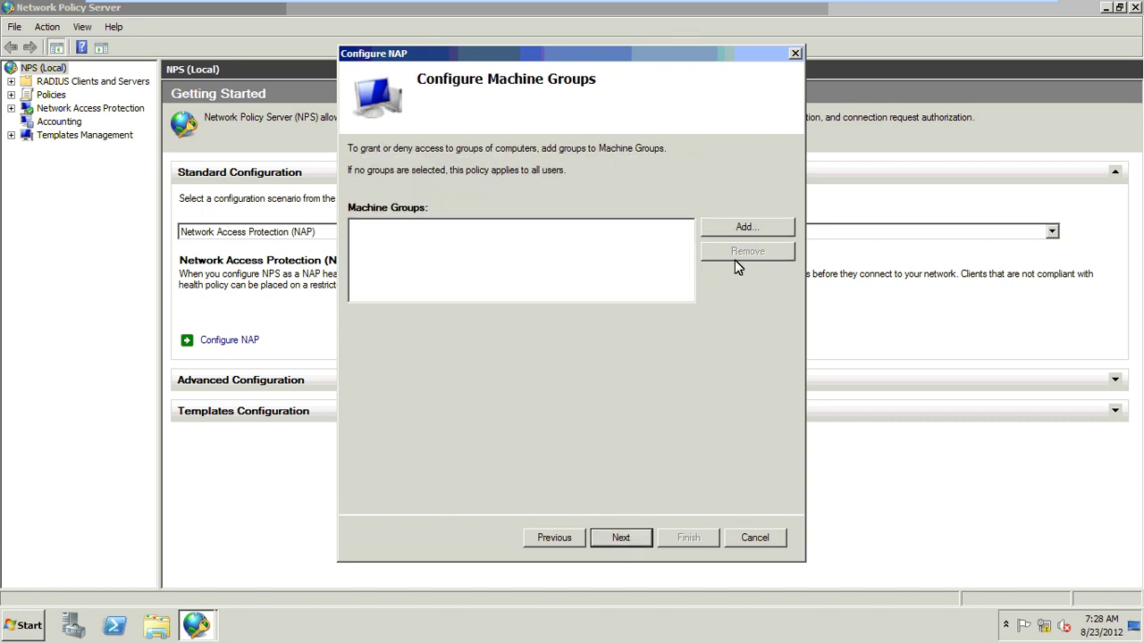
left_click(718, 229)
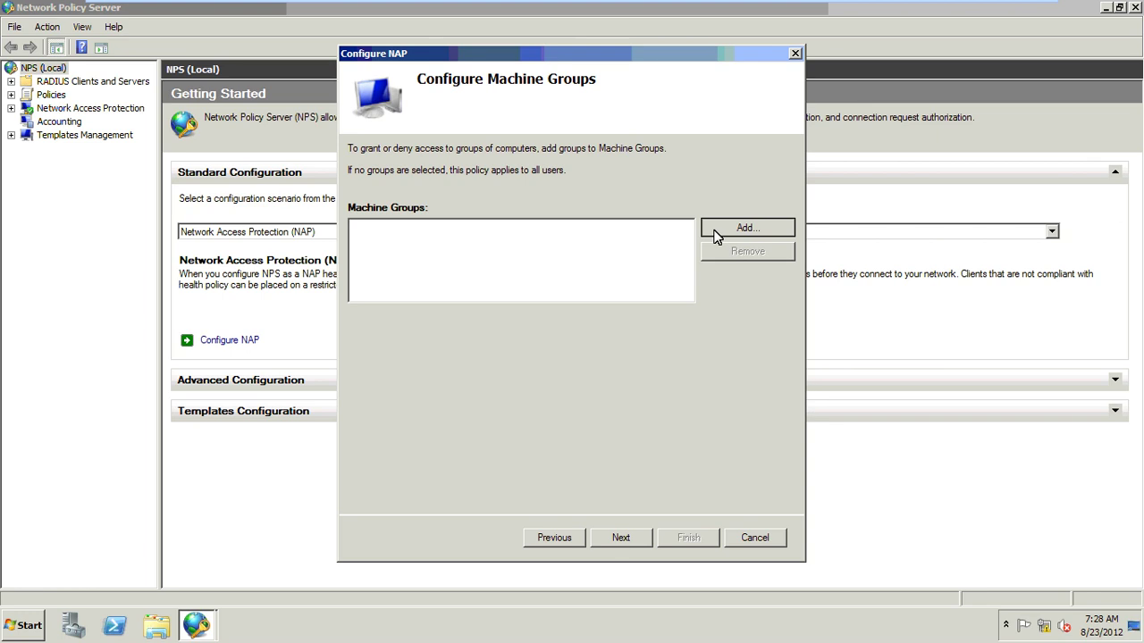
left_click(682, 248)
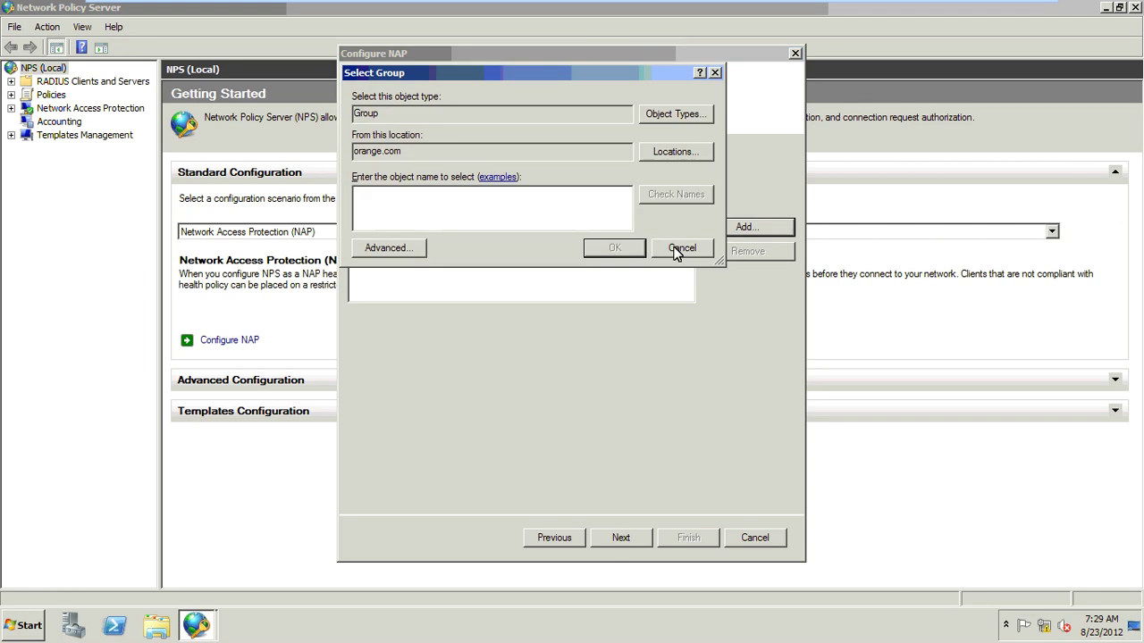
left_click(605, 542)
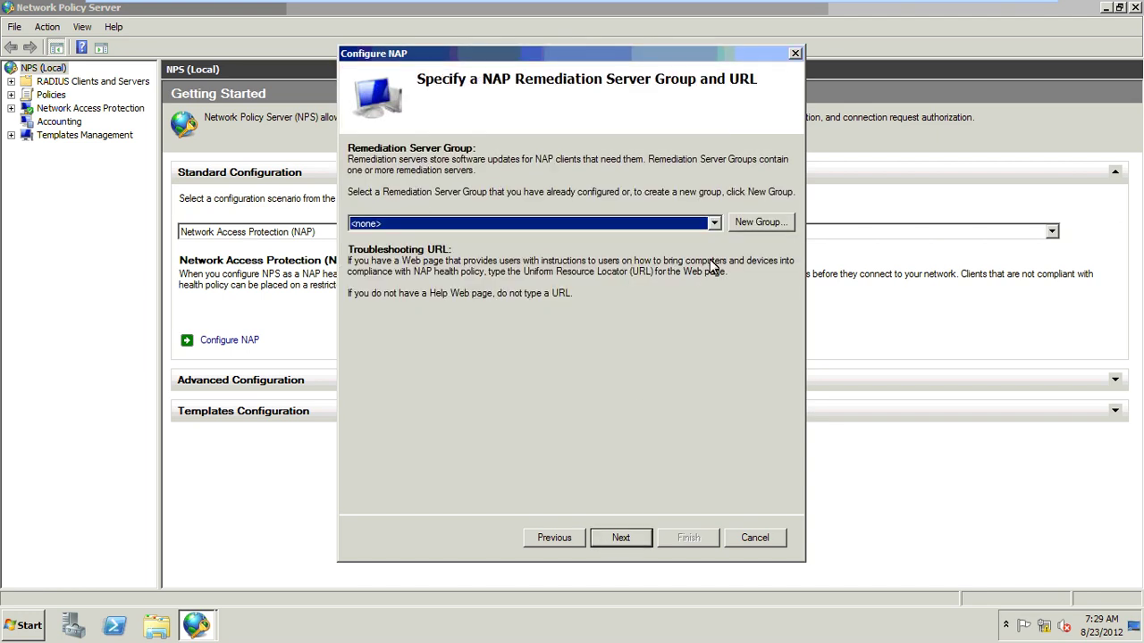
Create a remediation server group named ss1 containing a server with the friendly name ss1 and IP address 10.0.0.3.
left_click(747, 225)
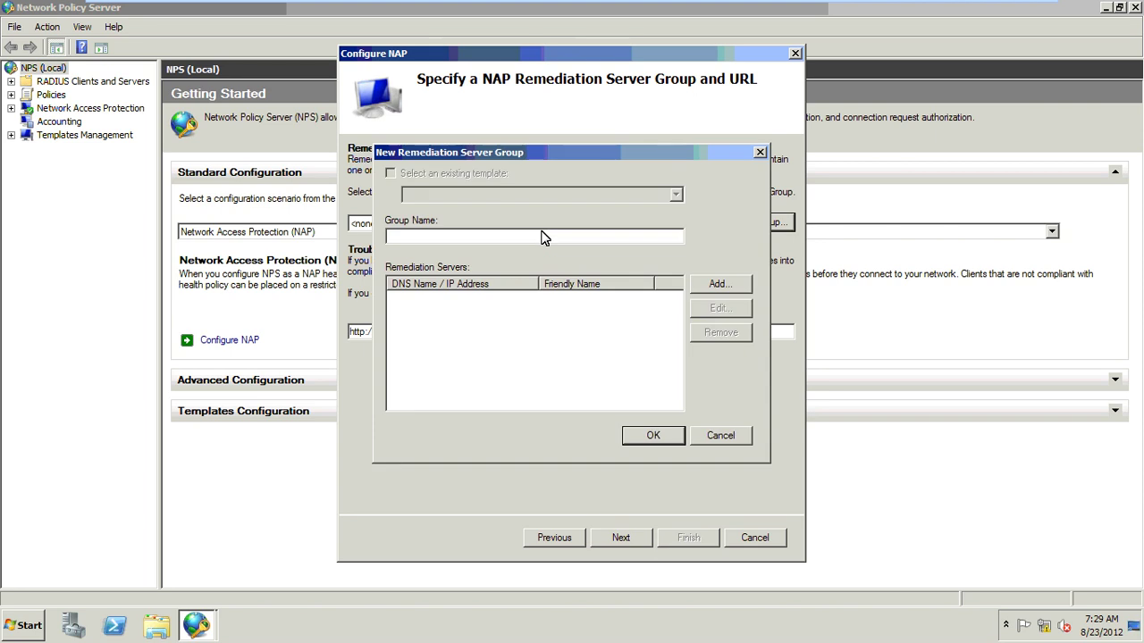
type("ss1")
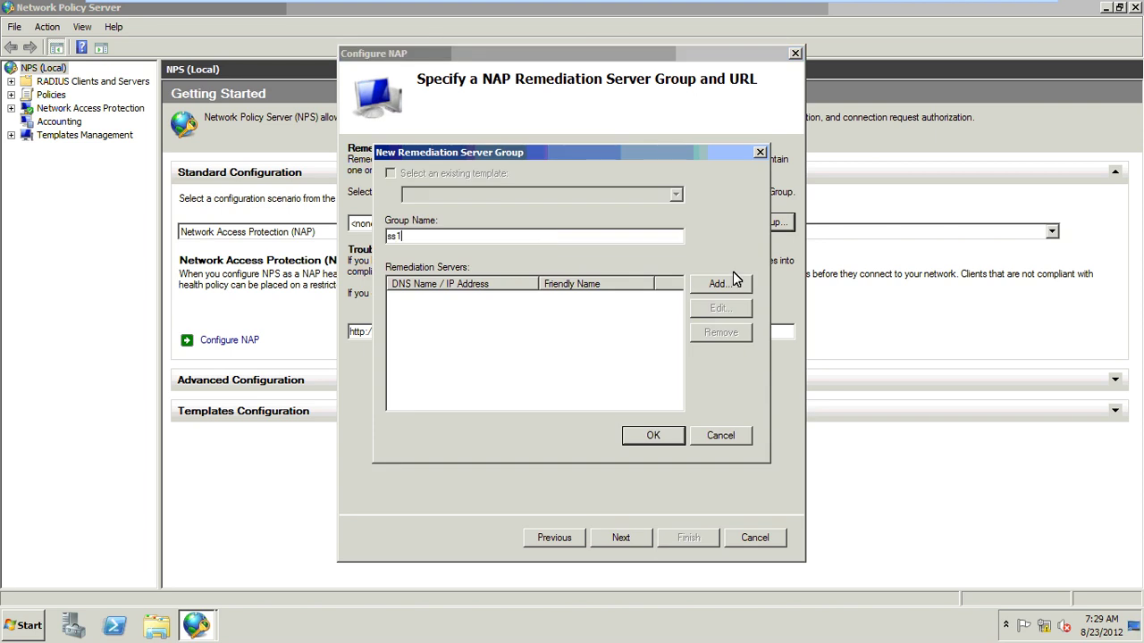
left_click(720, 284)
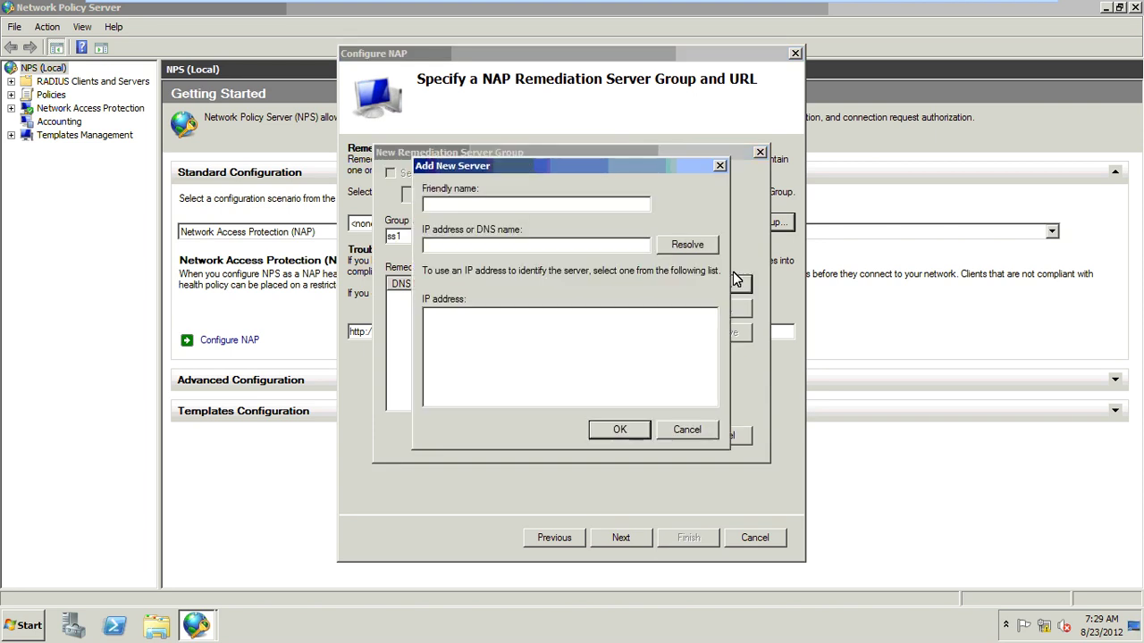
type("ss1")
left_click(704, 245)
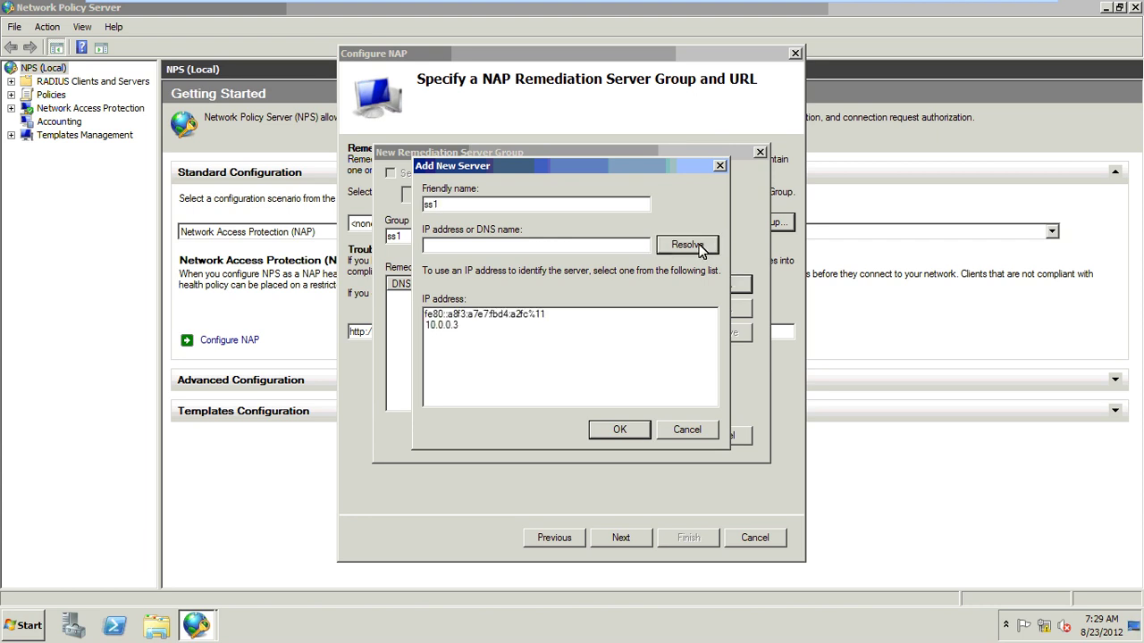
left_click(515, 327)
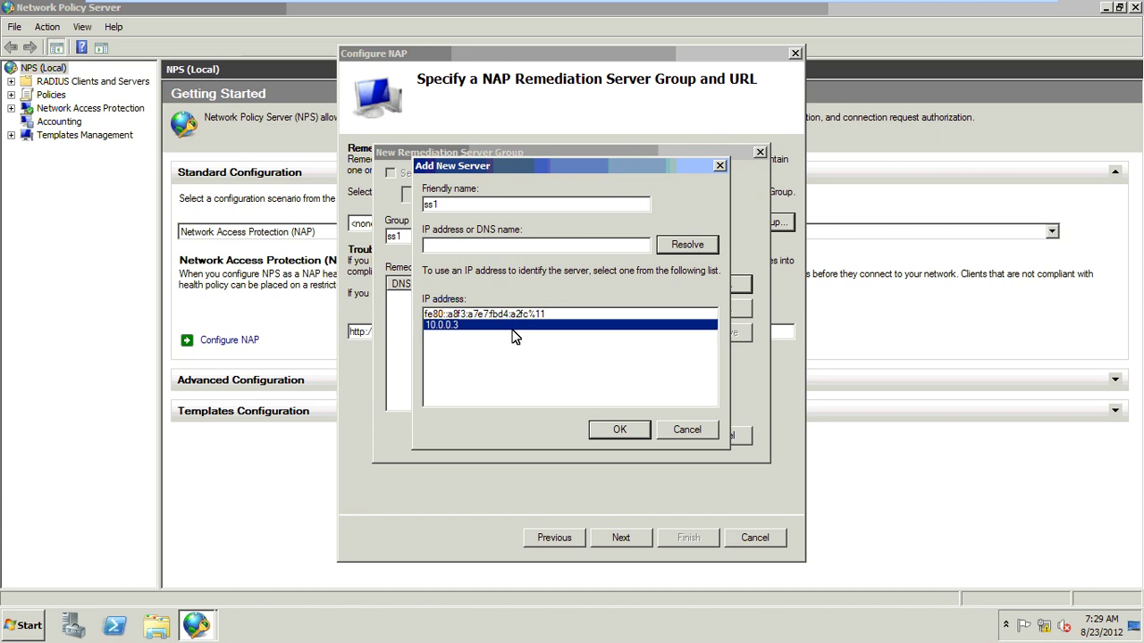
left_click(620, 431)
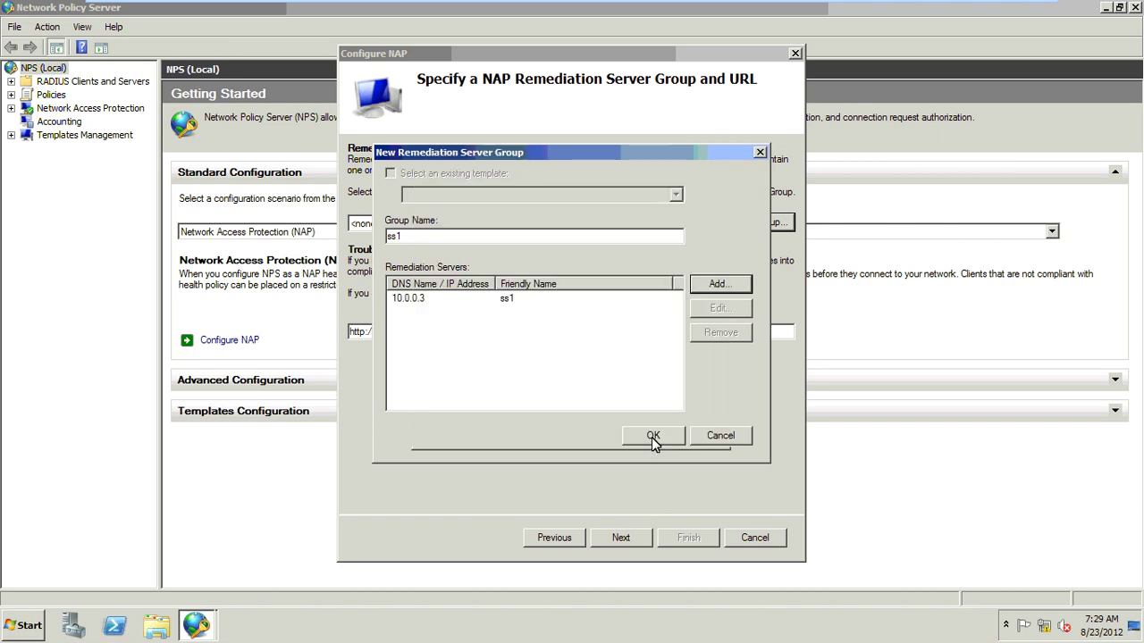
key("Return")
Accept the default NAP health policy with Windows Security Health Validator, auto-remediation and denied access for ineligible clients, and complete the NAP configuration.
left_click(618, 538)
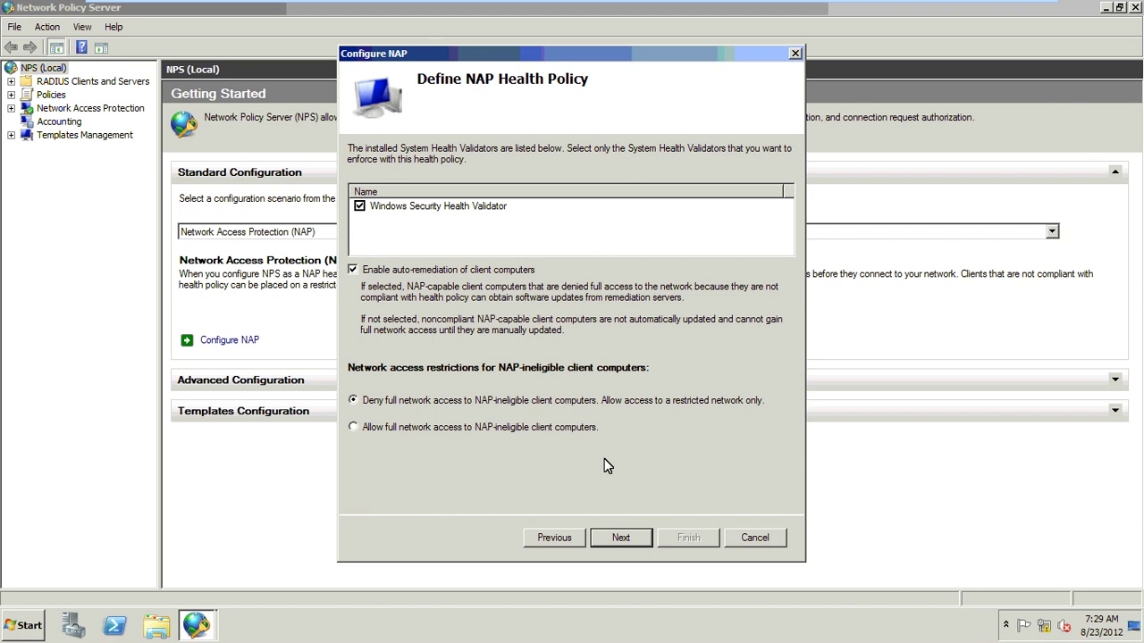
left_click(617, 538)
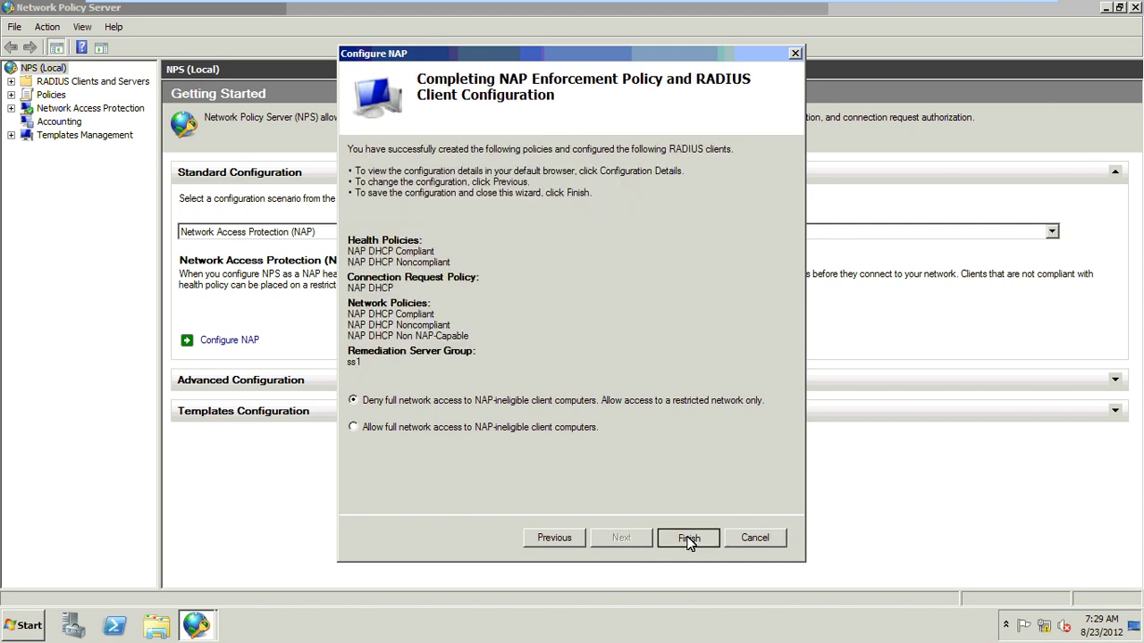
left_click(688, 539)
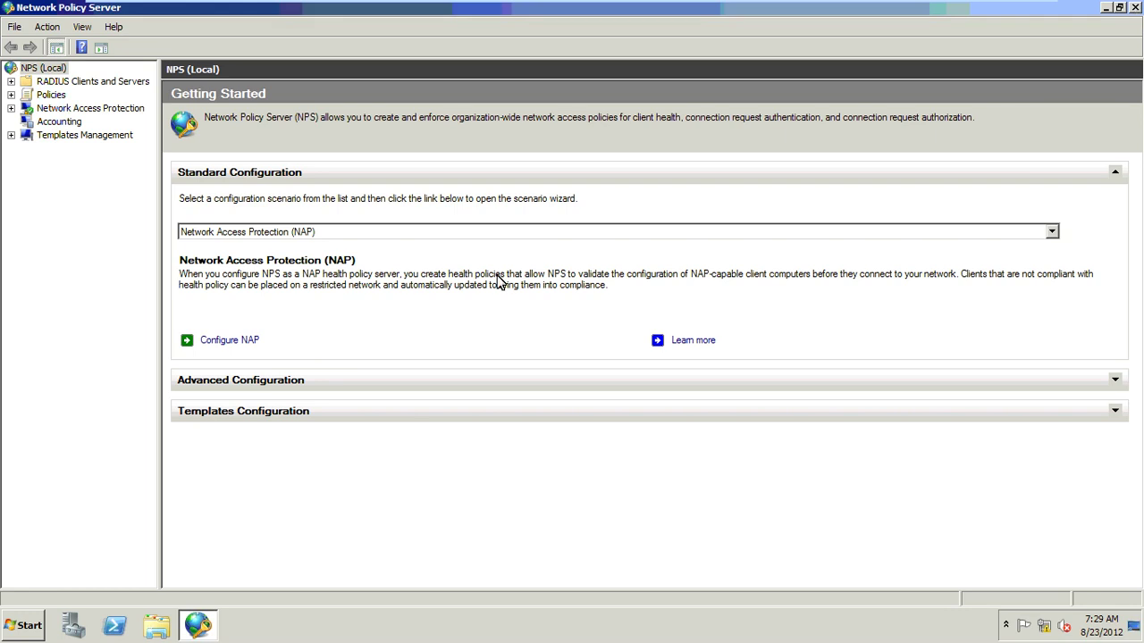
Switch to the DHCP console and open the Network Access Protection settings in the server's IPv4 properties.
left_click(36, 623)
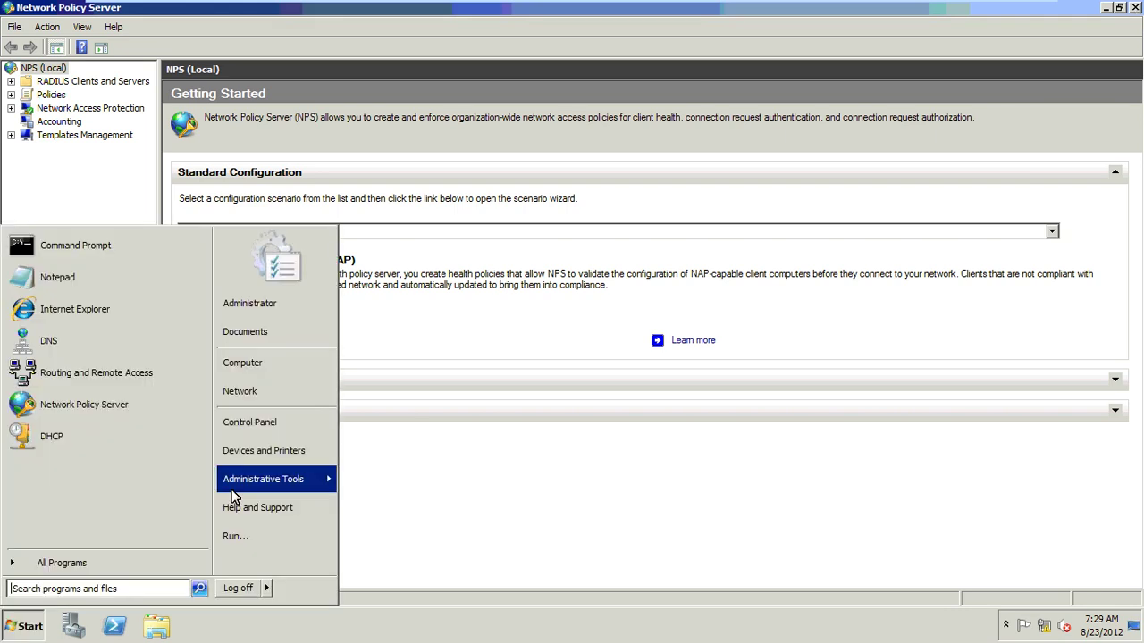
mouse_move(264, 489)
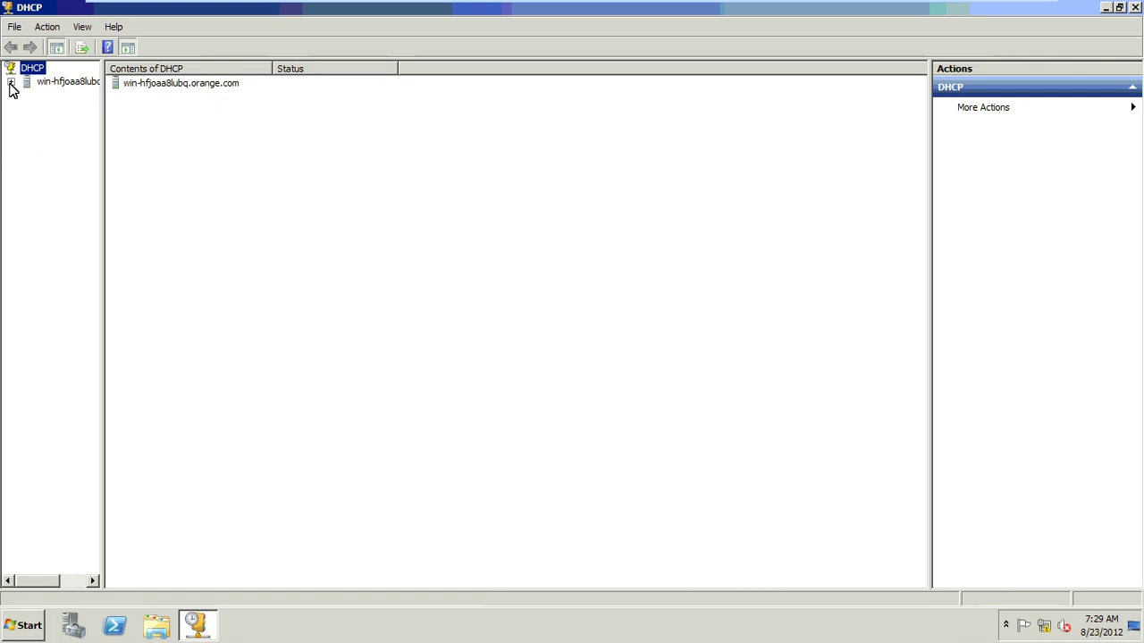
left_click(11, 82)
left_click(27, 94)
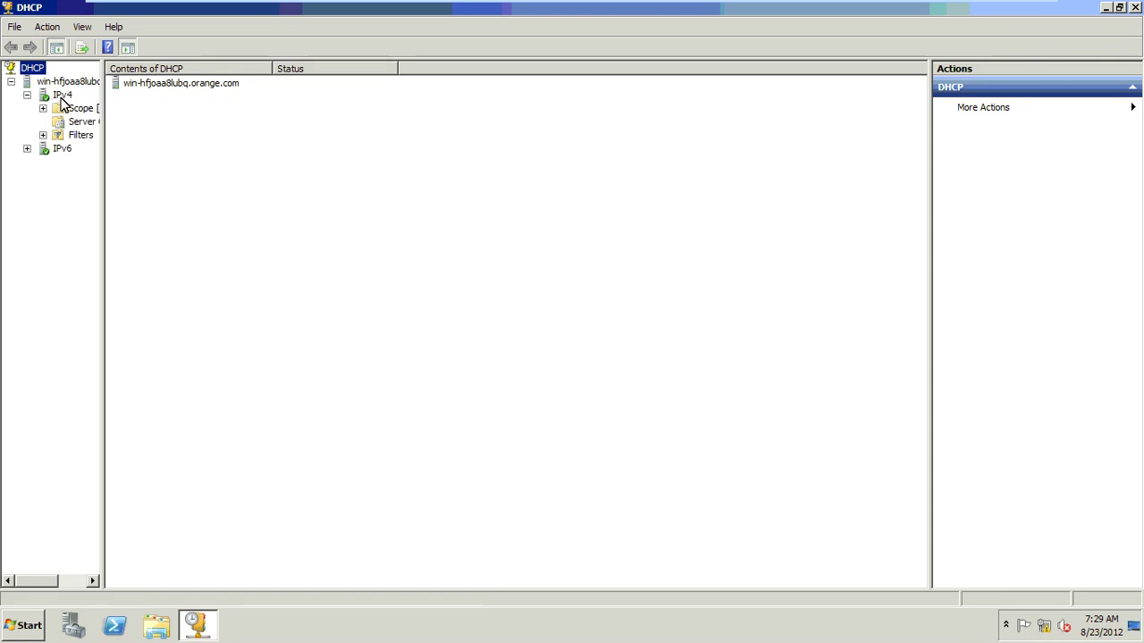
left_click(61, 96)
right_click(62, 97)
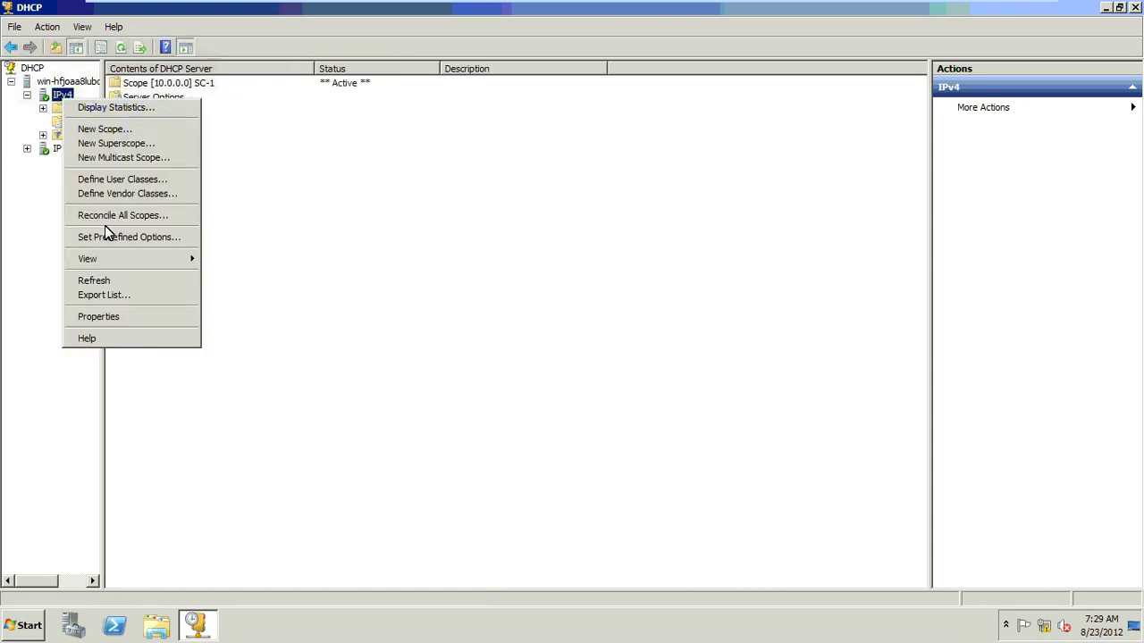
left_click(125, 317)
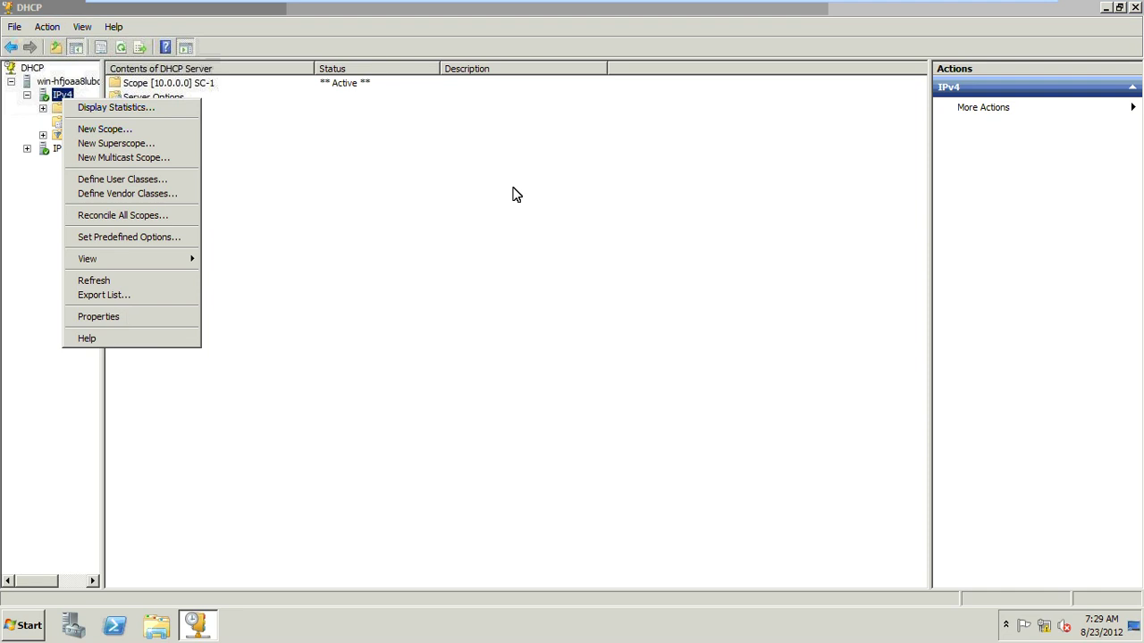
left_click(530, 154)
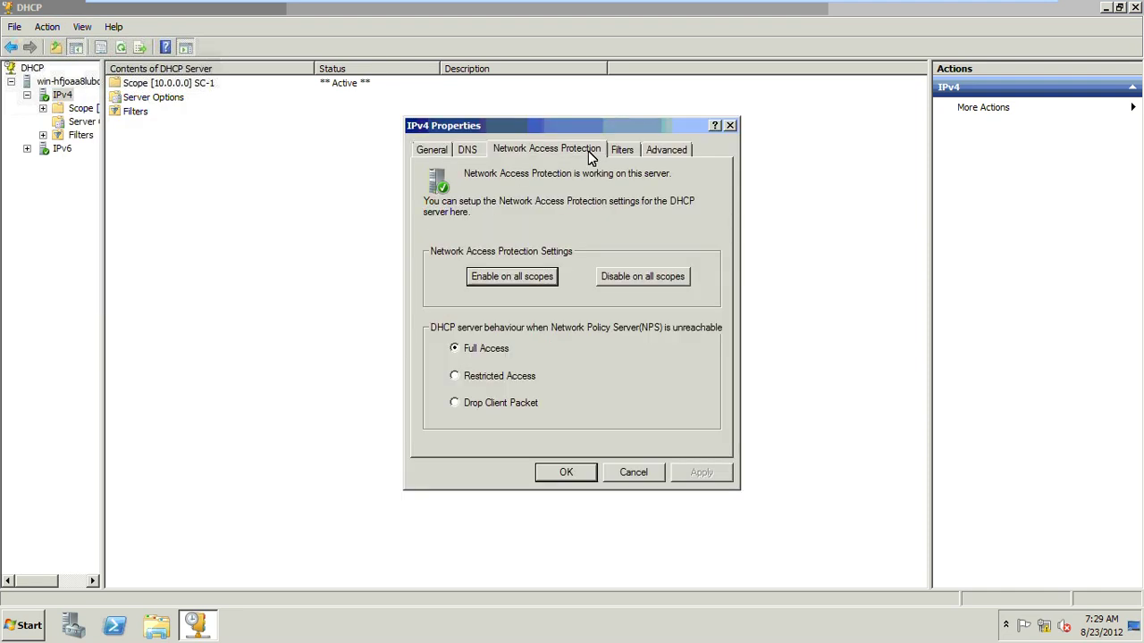
Enable Network Access Protection on all scopes with Restricted Access when NPS is unreachable, apply the settings and close the DHCP console.
left_click(500, 376)
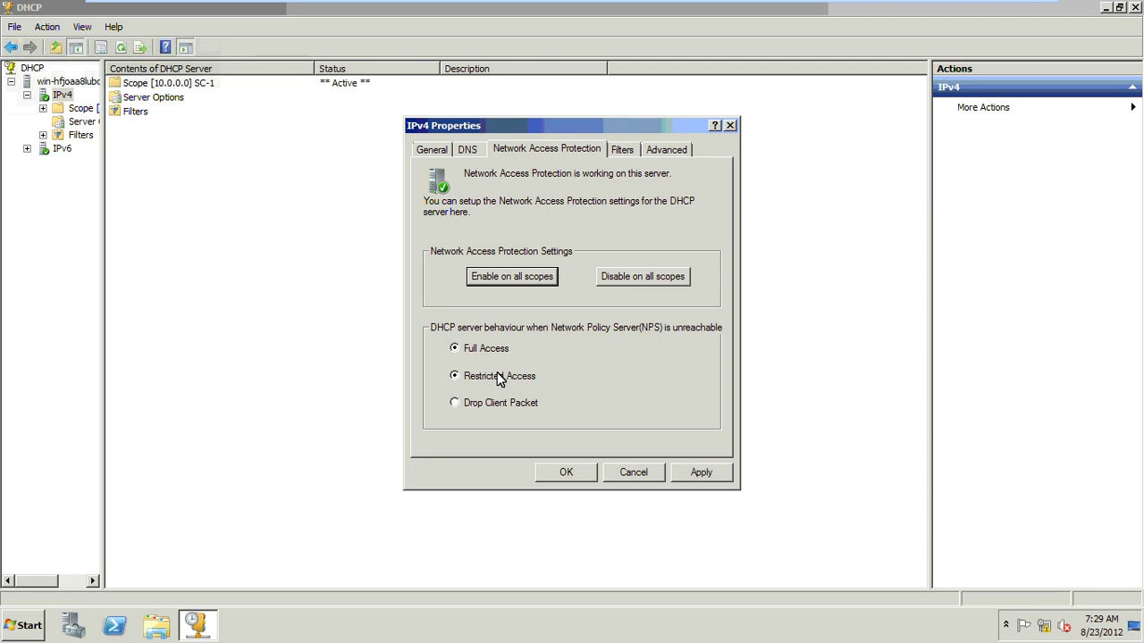
left_click(516, 279)
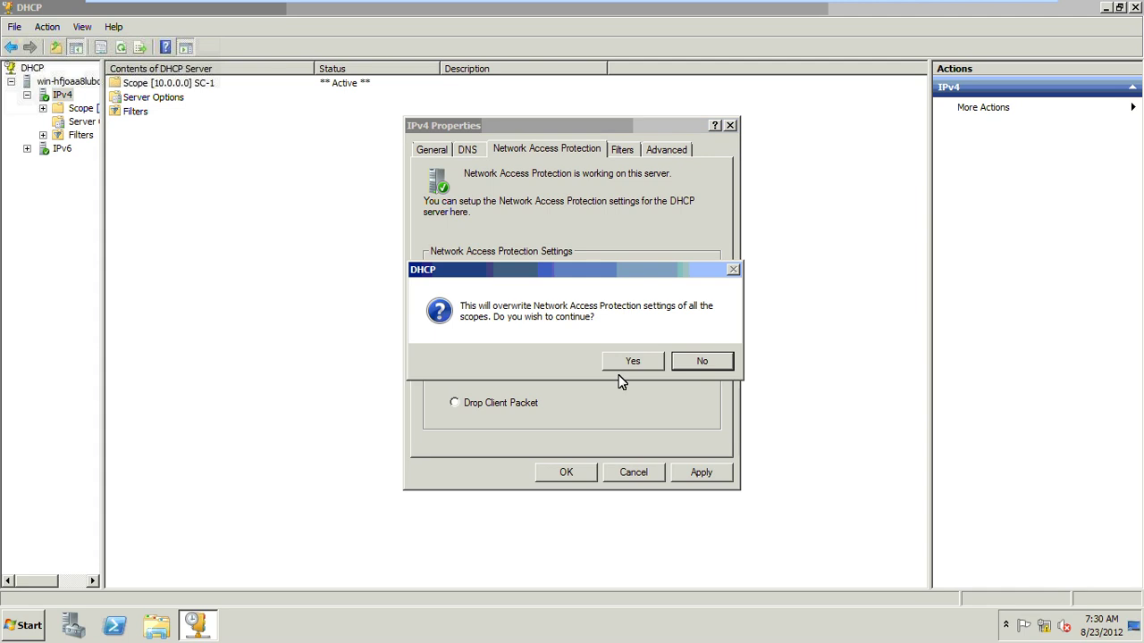
left_click(616, 359)
left_click(672, 475)
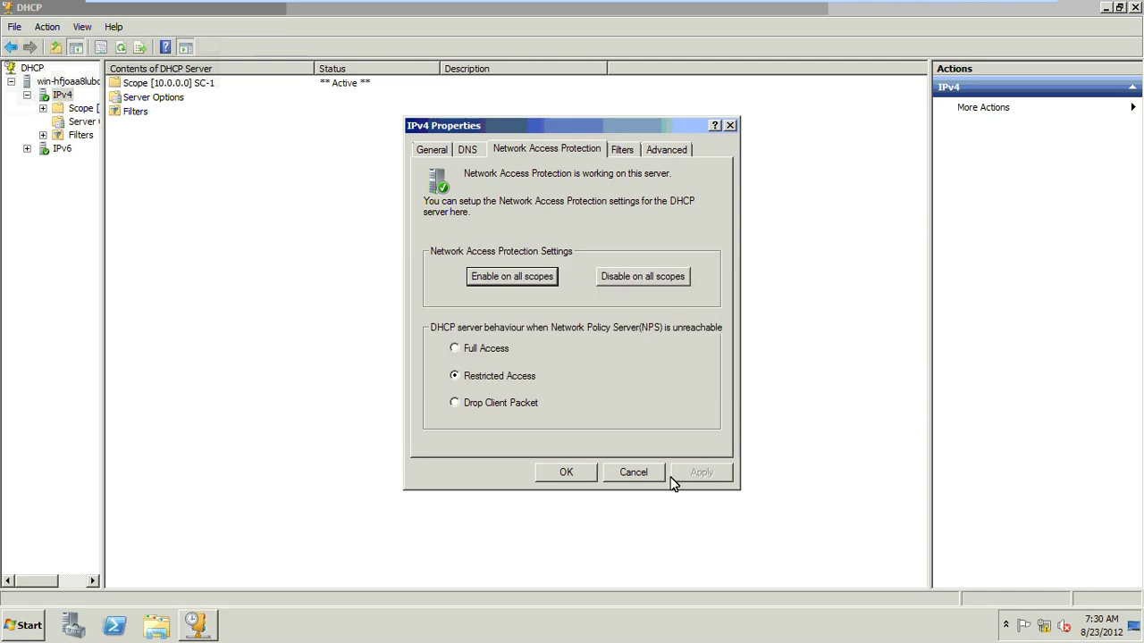
left_click(590, 471)
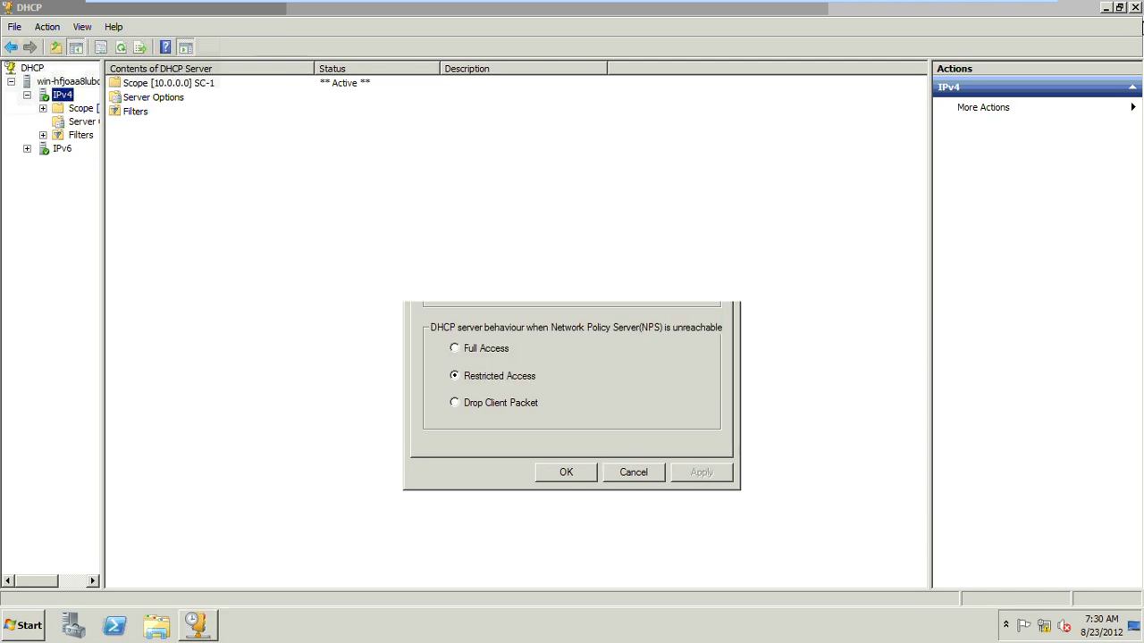
key("alt+F4")
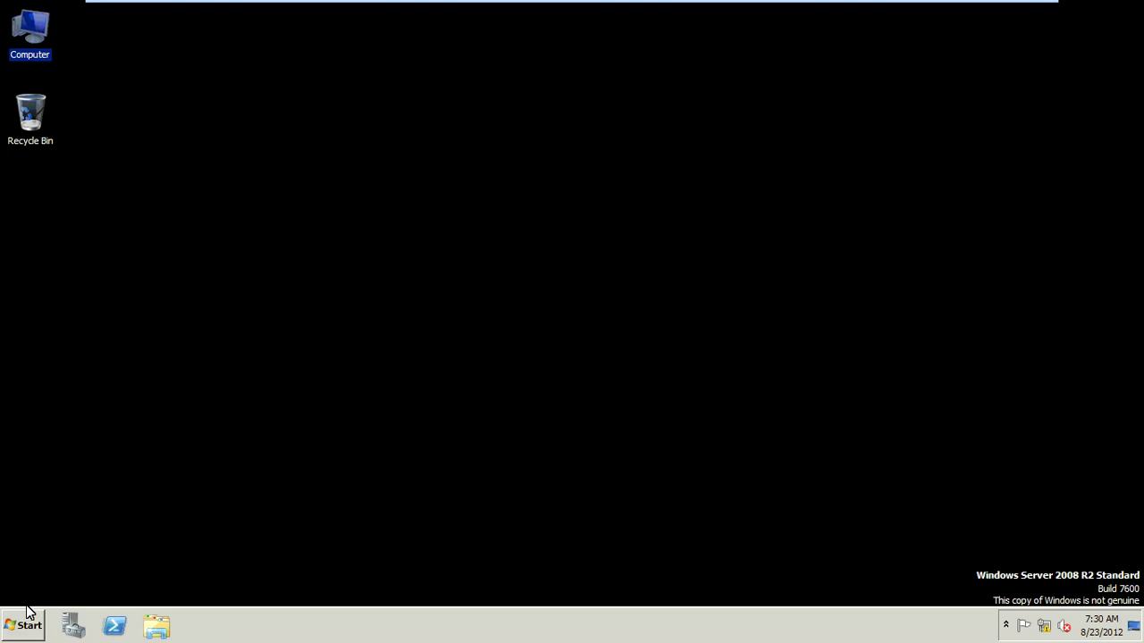
Open the Group Policy Management console from the administrative tools.
key("super")
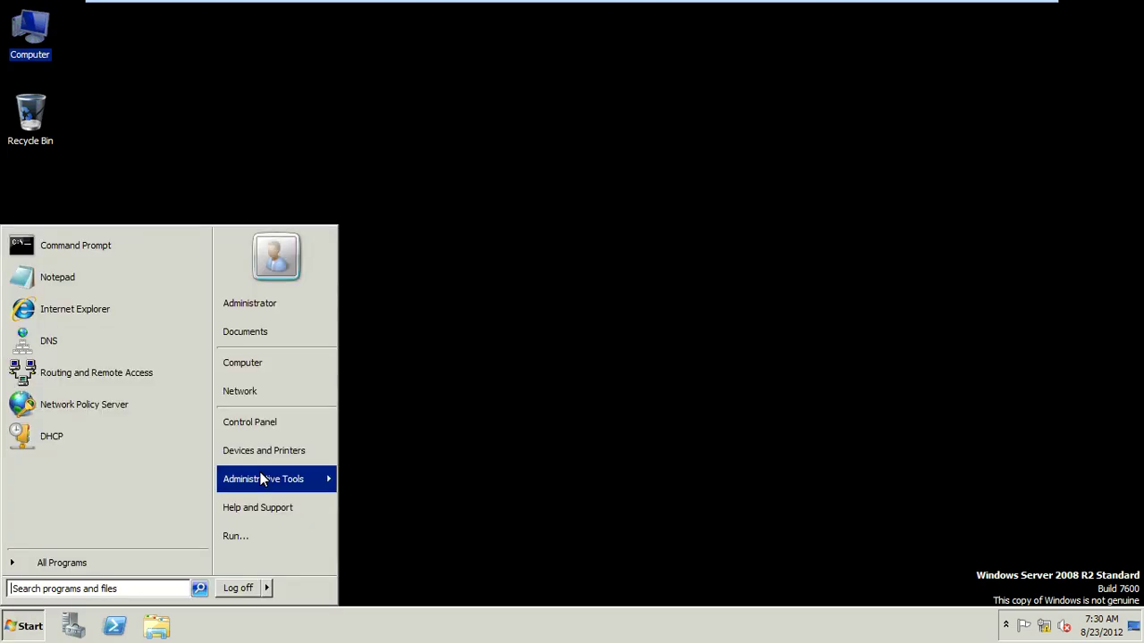
mouse_move(472, 367)
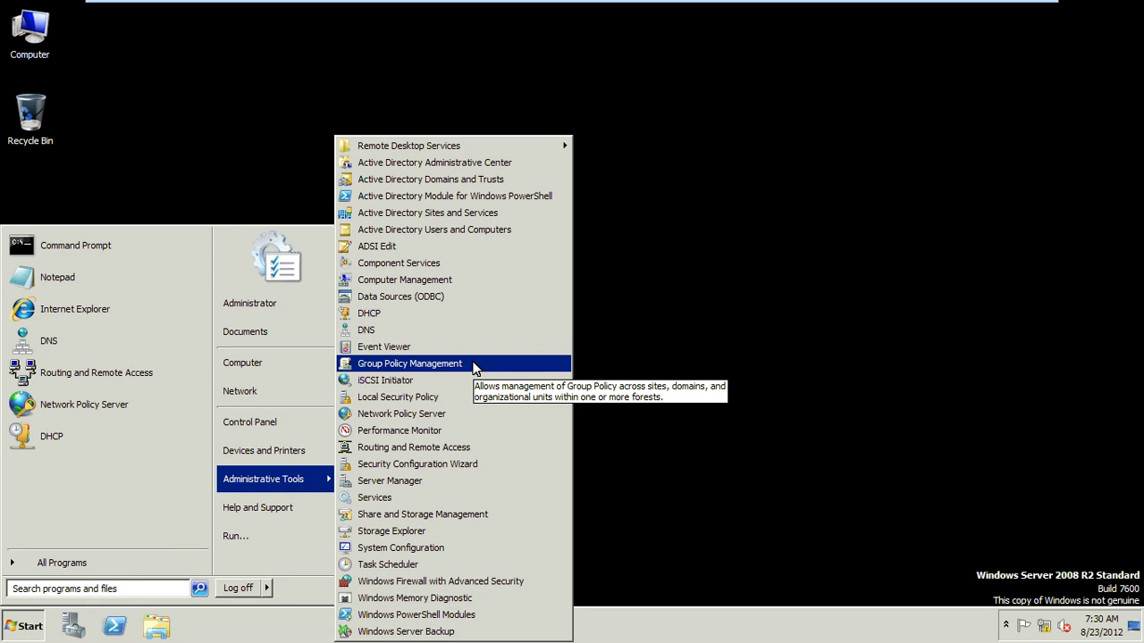
left_click(473, 365)
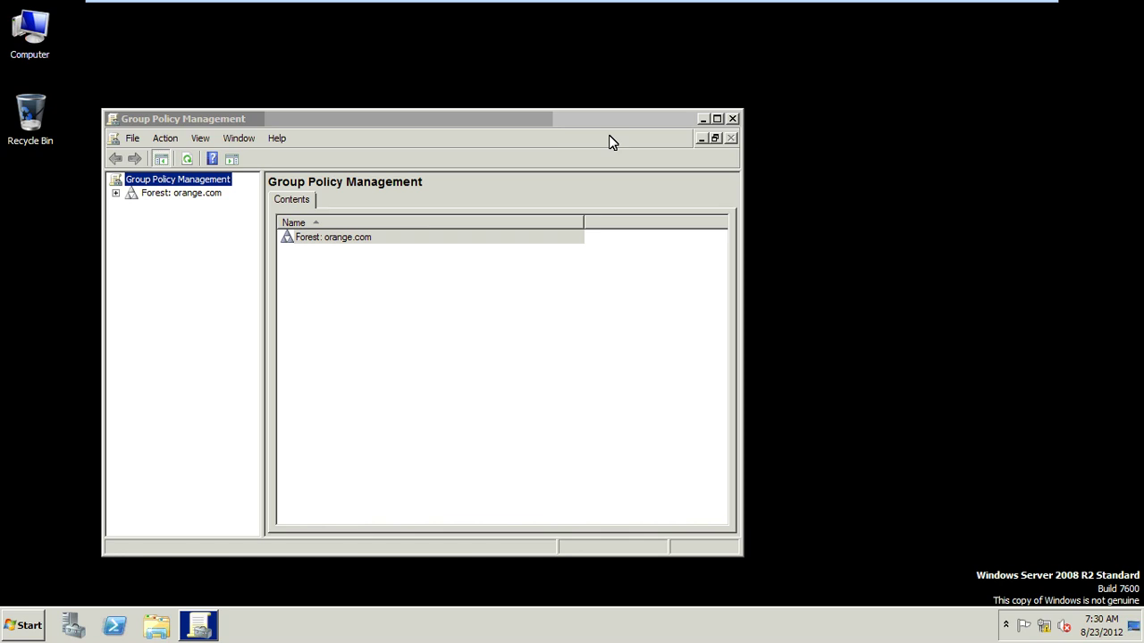
Open the Default Domain Policy of the orange.com domain for editing.
left_click(12, 86)
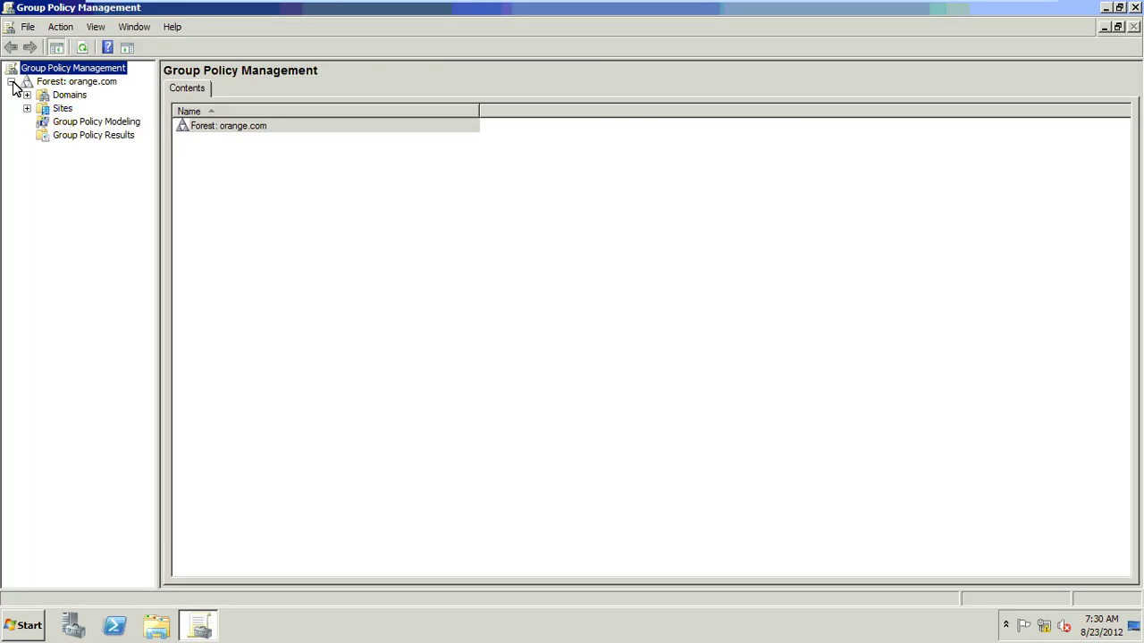
left_click(26, 95)
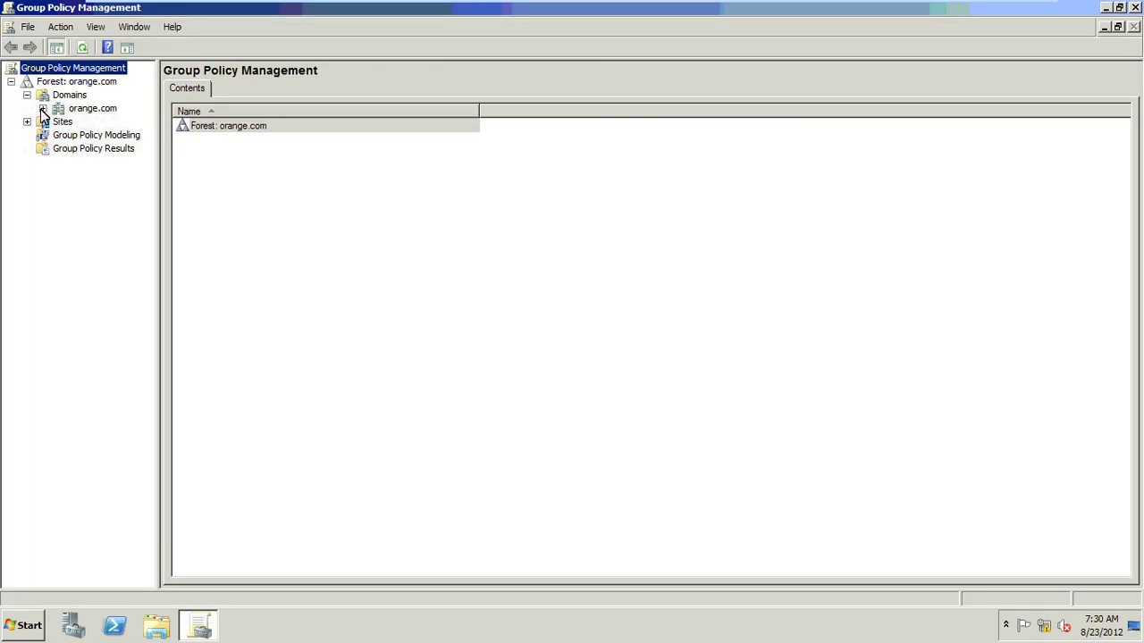
left_click(42, 109)
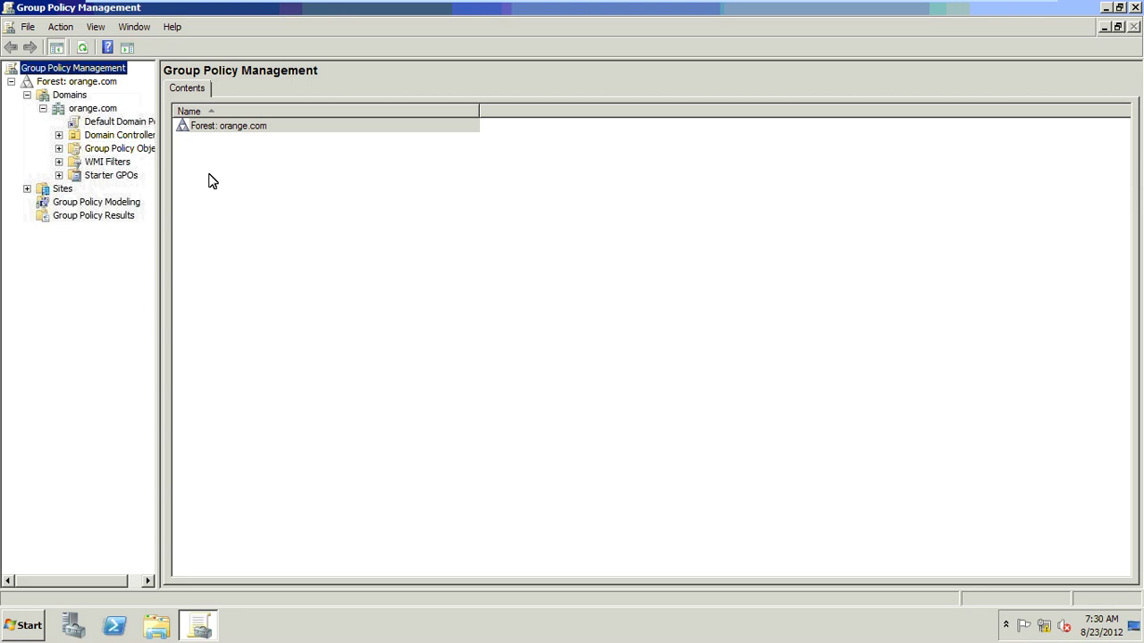
left_click(92, 121)
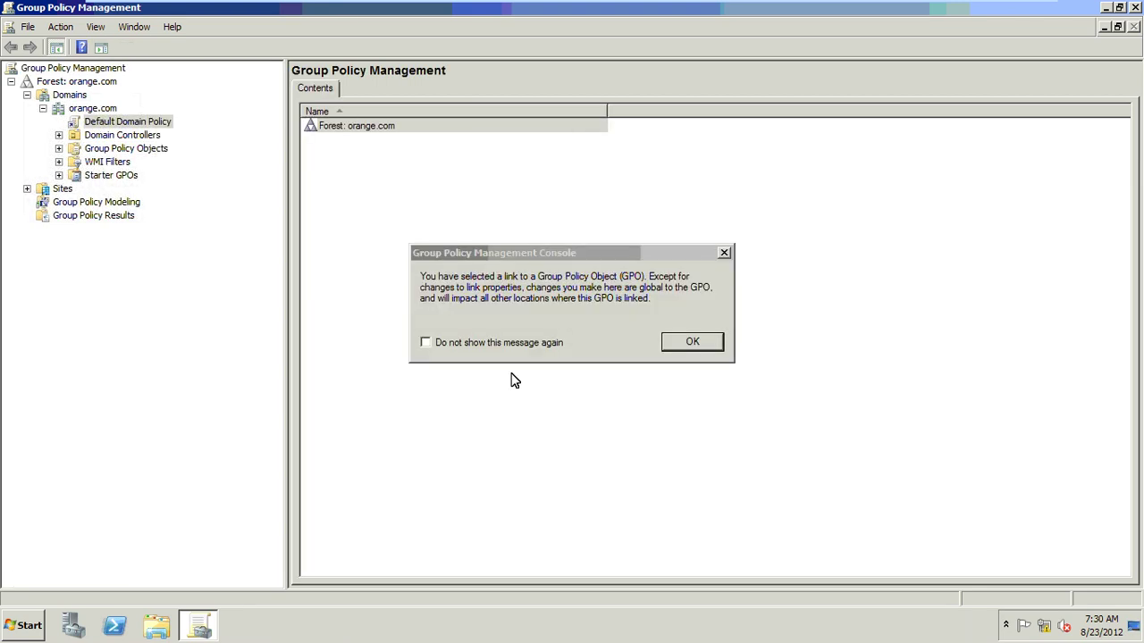
left_click(676, 347)
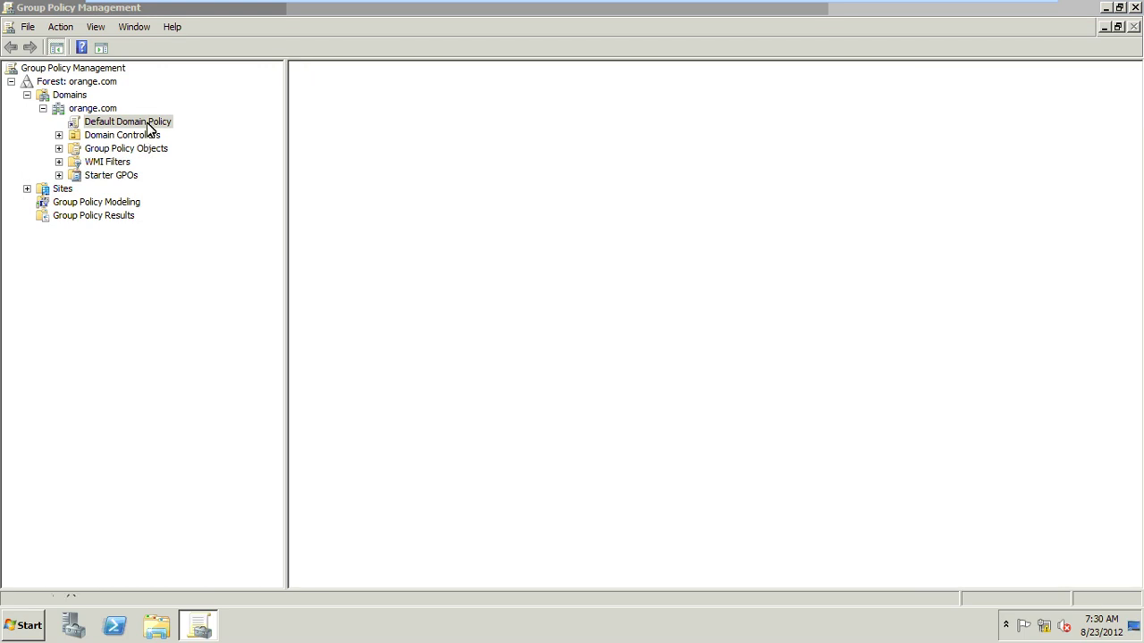
right_click(149, 127)
key("Escape")
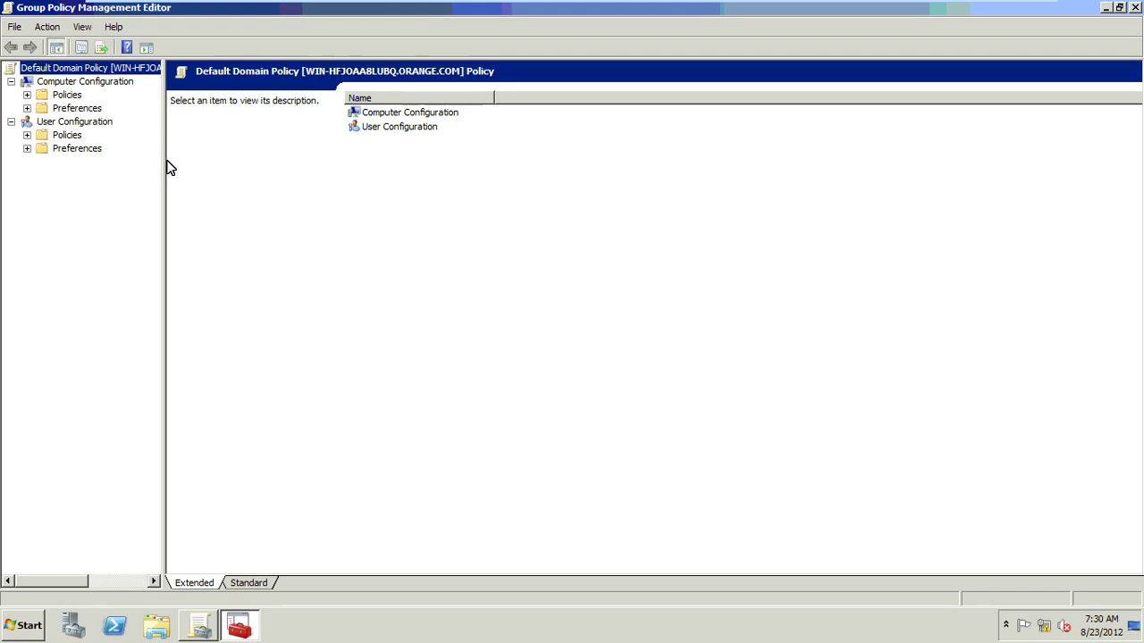
Enable the DHCP Quarantine Enforcement Client under NAP Client Configuration in the computer security settings.
left_click(27, 94)
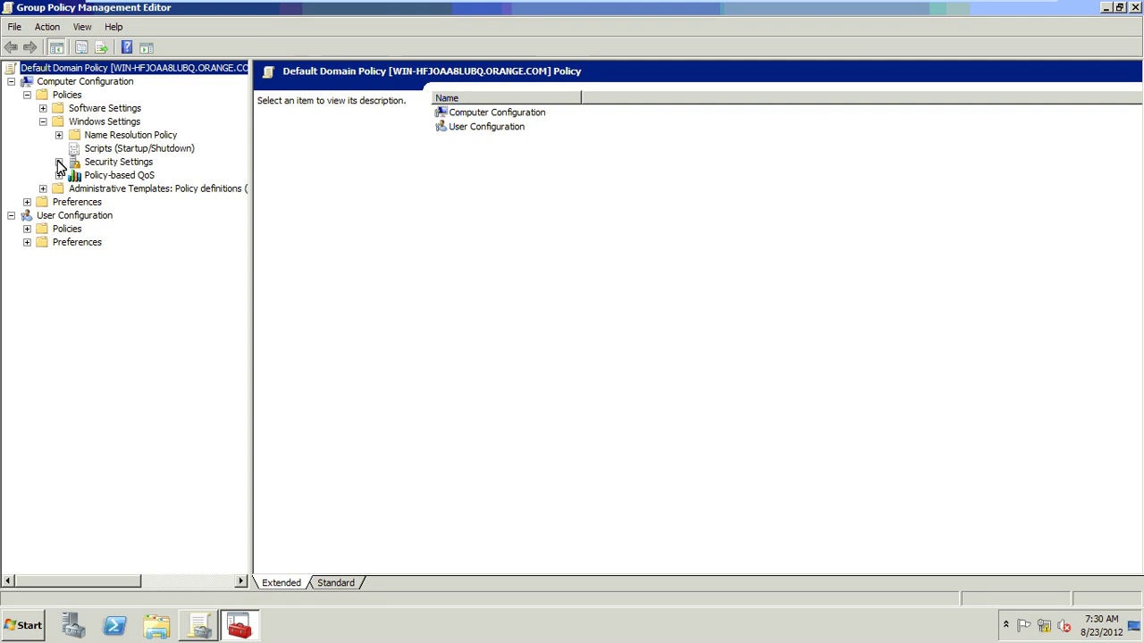
left_click(59, 163)
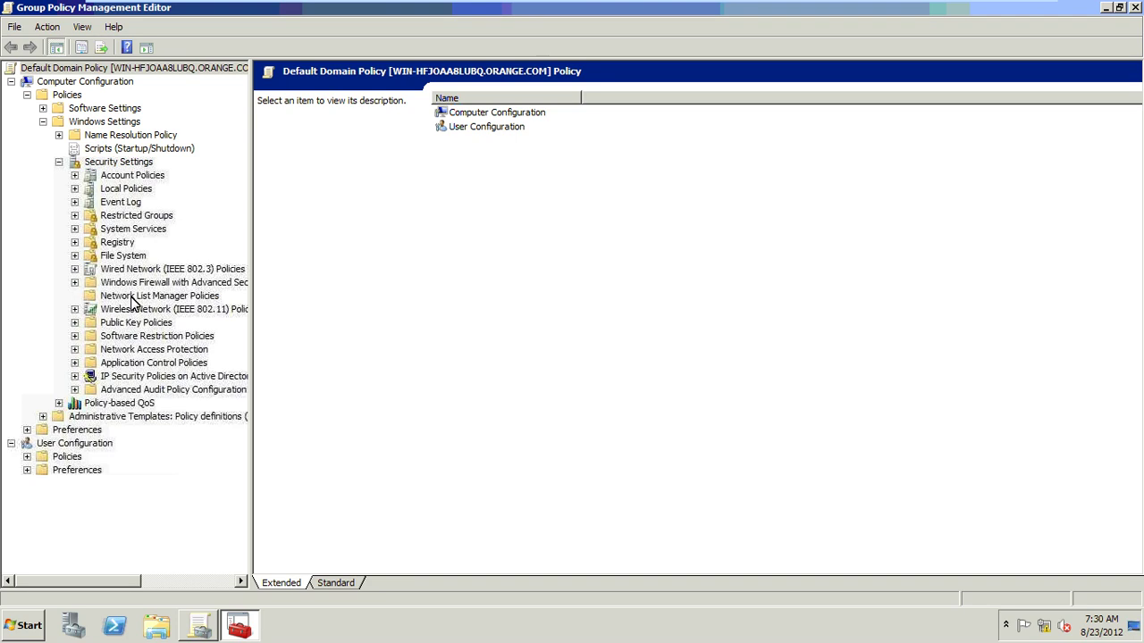
left_click(143, 350)
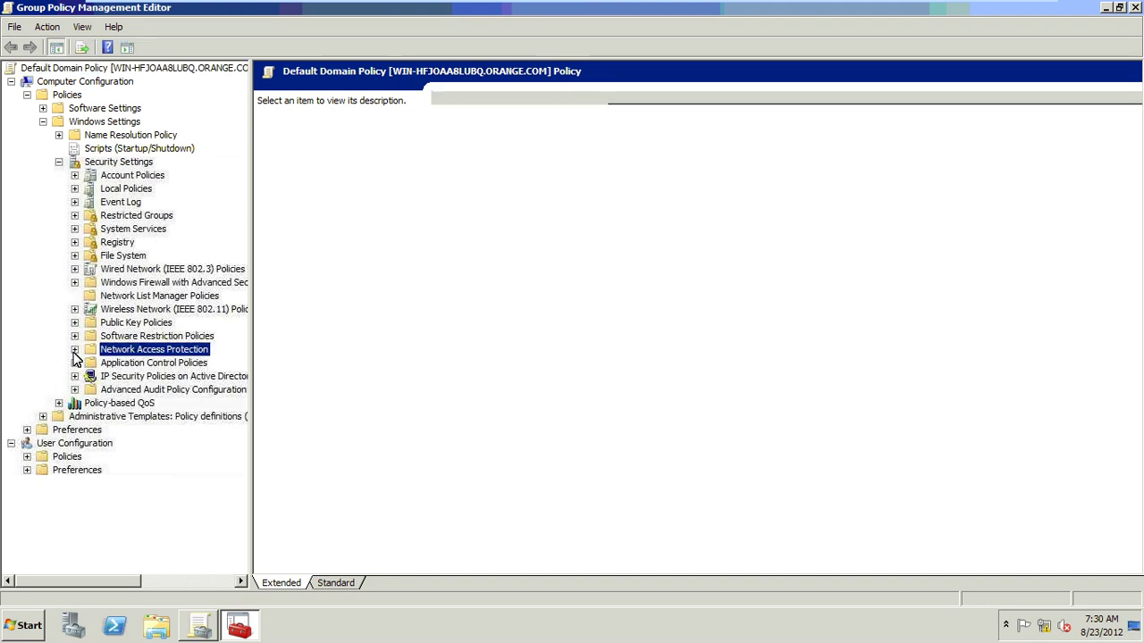
left_click(75, 350)
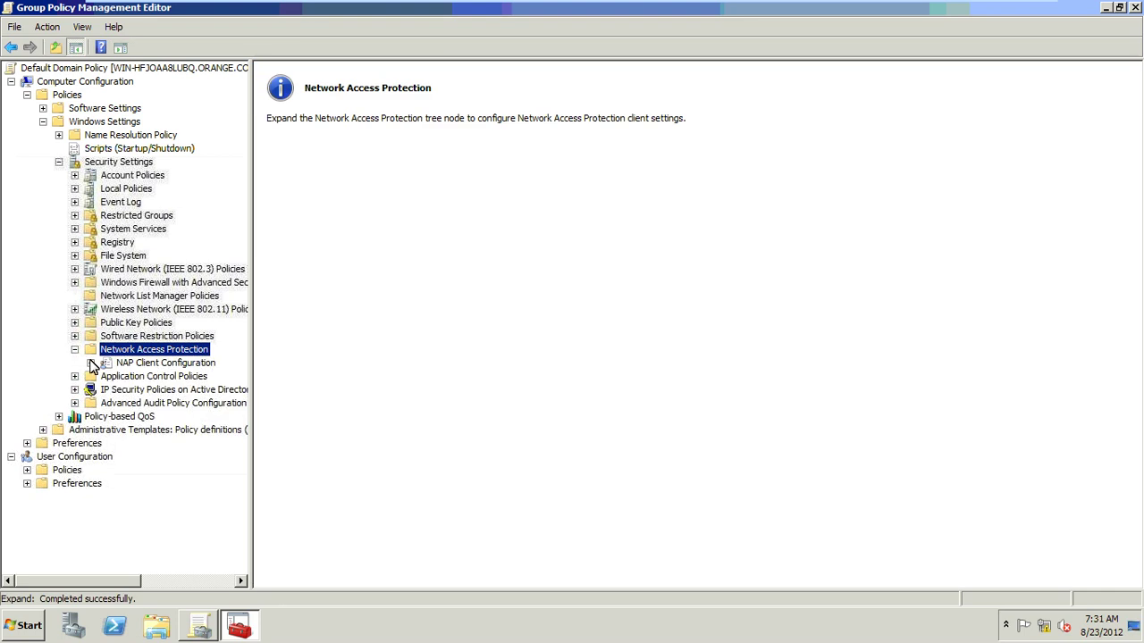
left_click(92, 364)
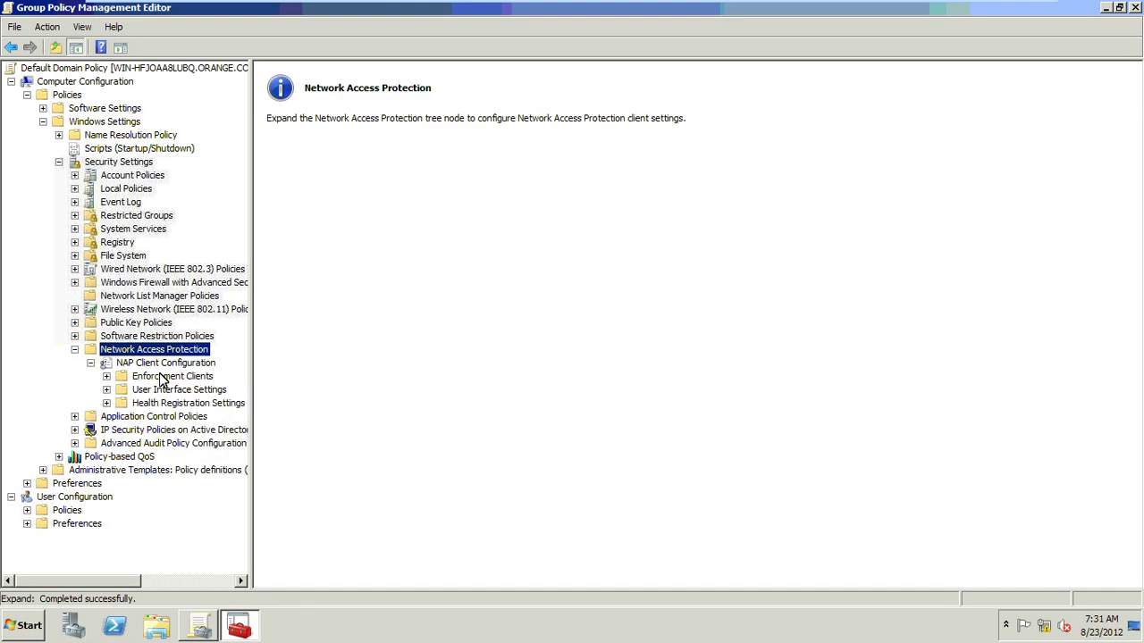
left_click(161, 377)
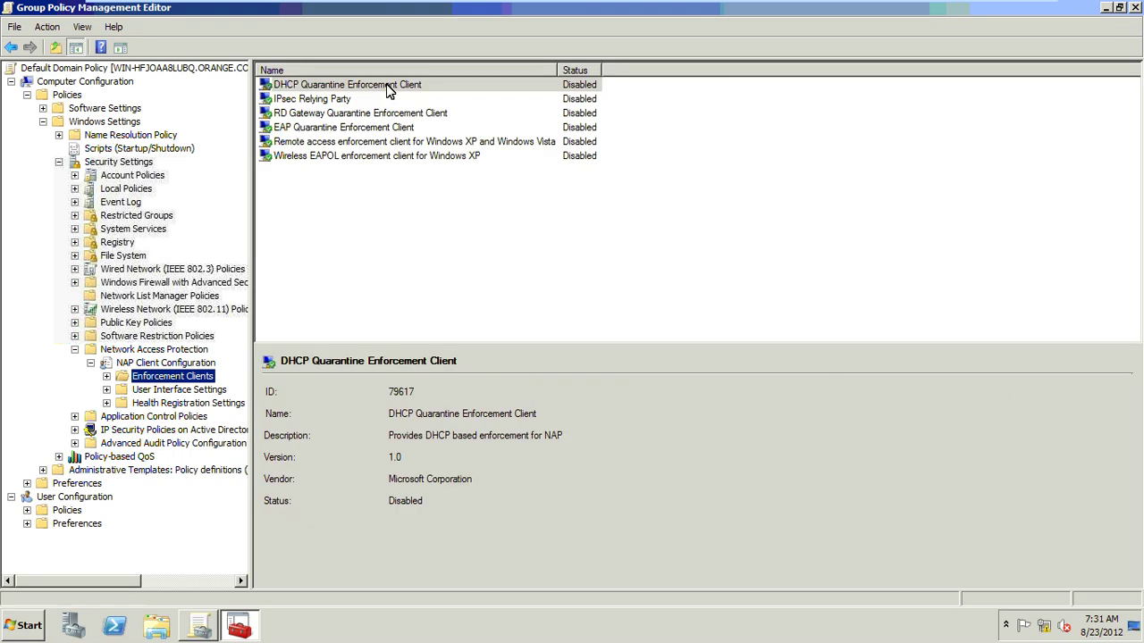
left_click(389, 86)
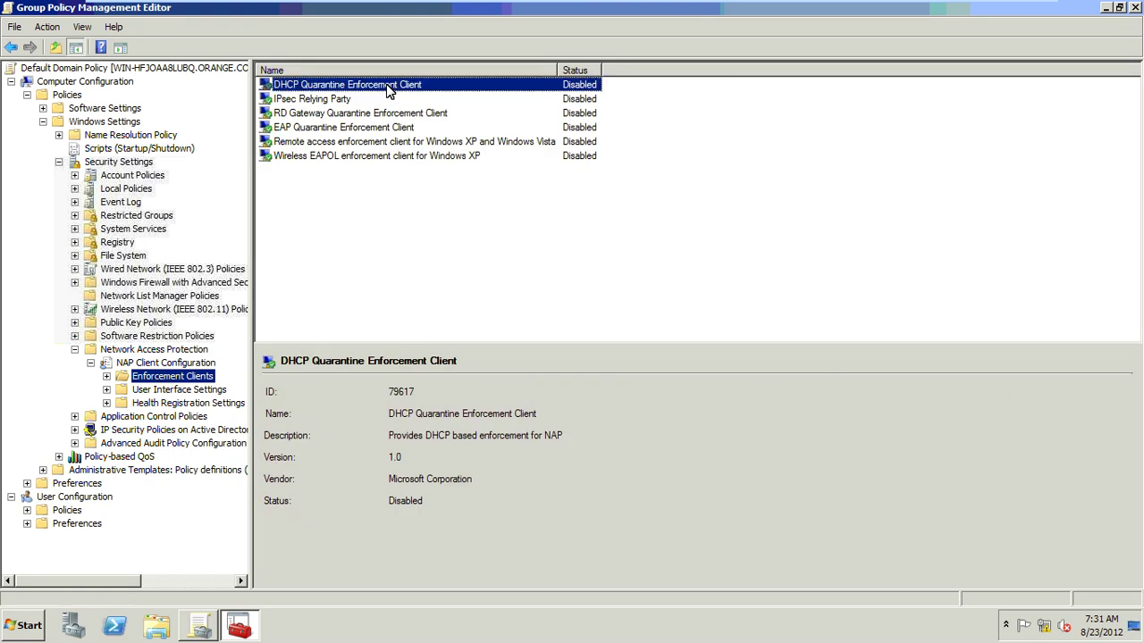
double_click(387, 87)
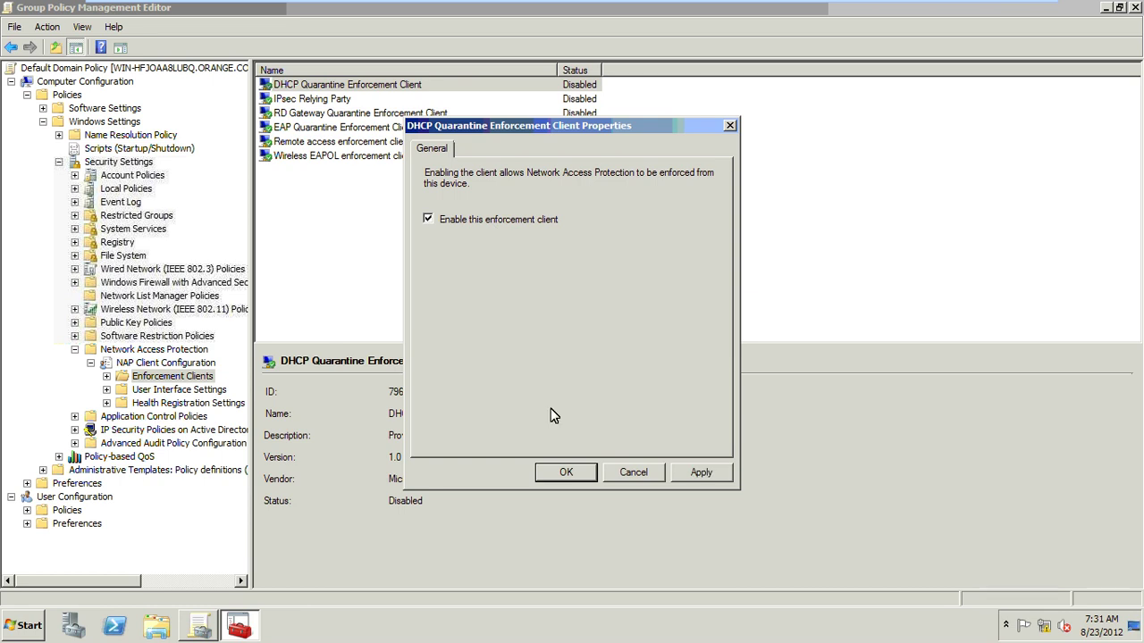
left_click(557, 470)
Define the Network Access Protection Agent system service policy with Automatic startup and collapse the Windows Settings branch.
left_click(90, 363)
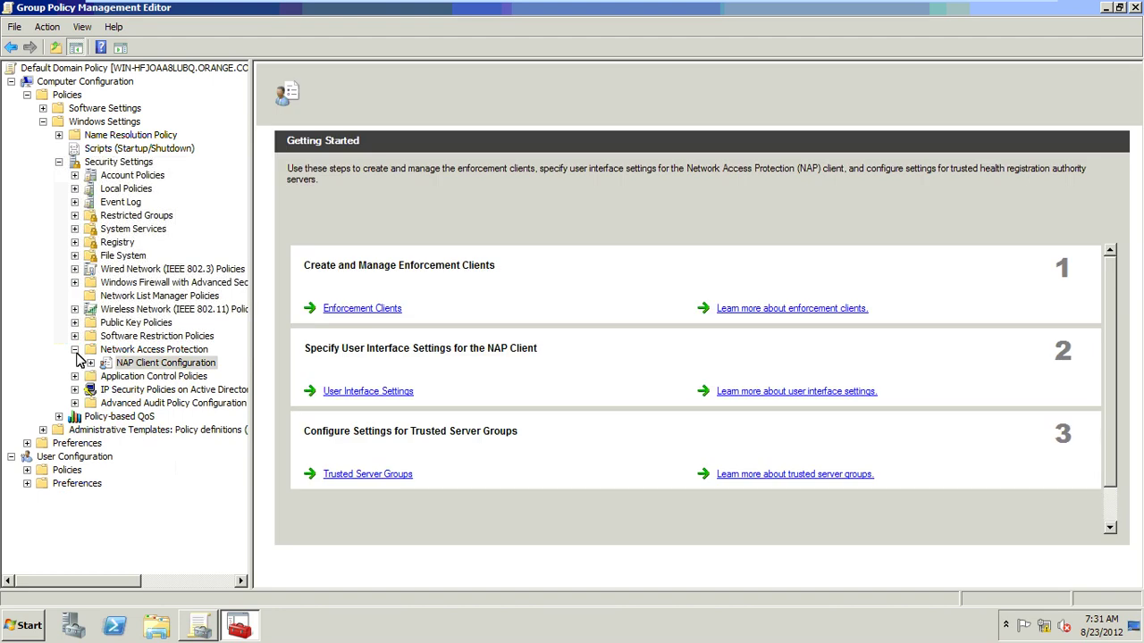
left_click(75, 350)
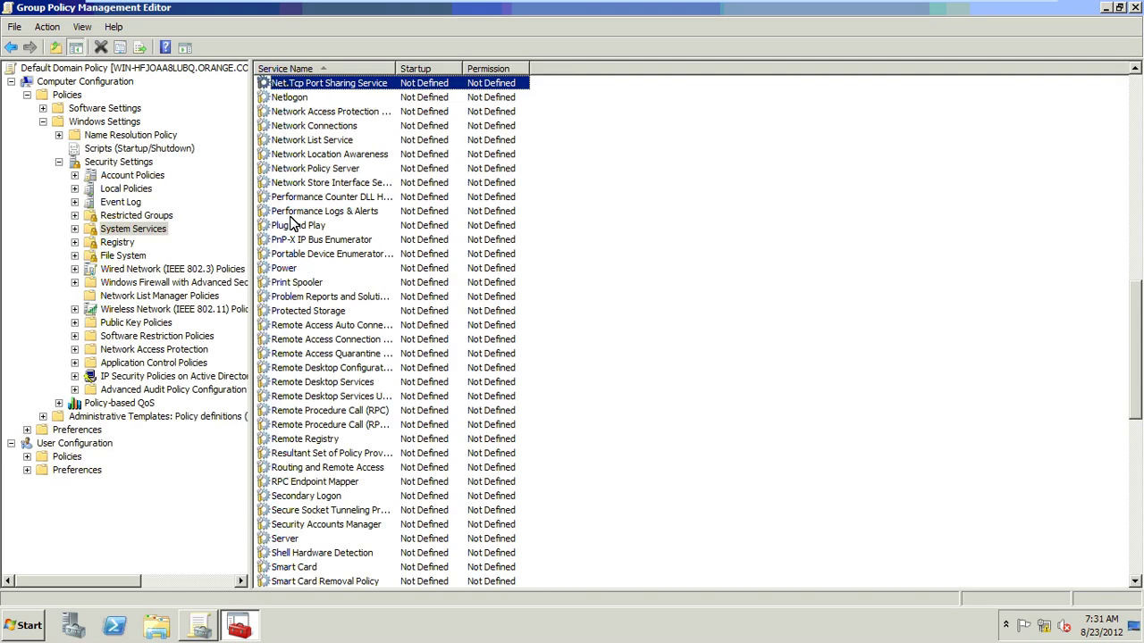
left_click(353, 112)
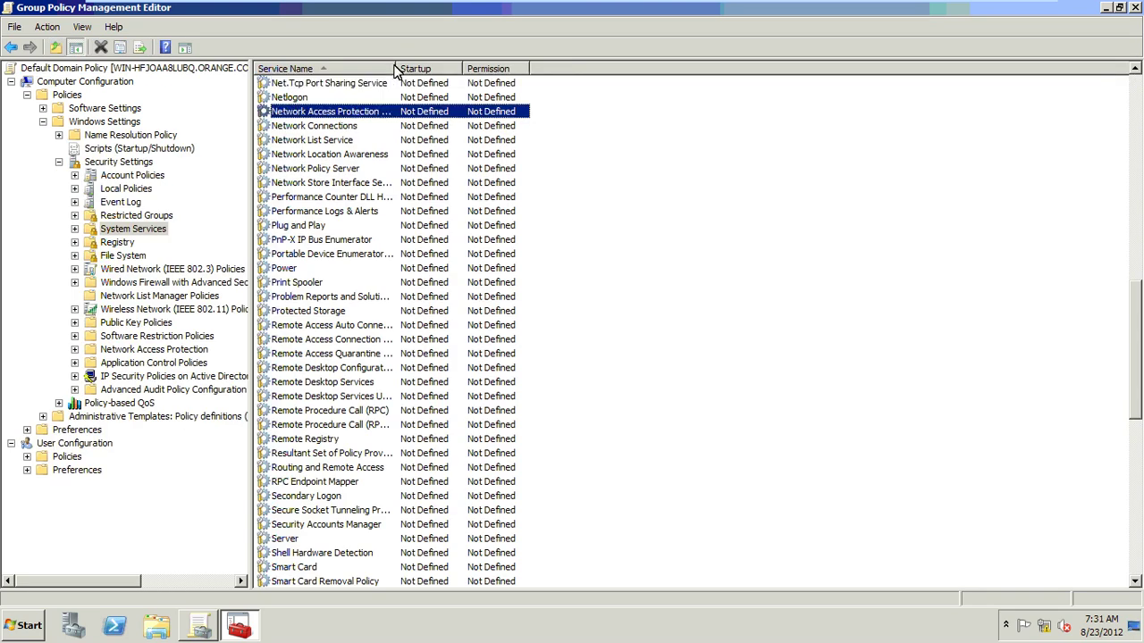
left_click_drag(395, 71, 451, 71)
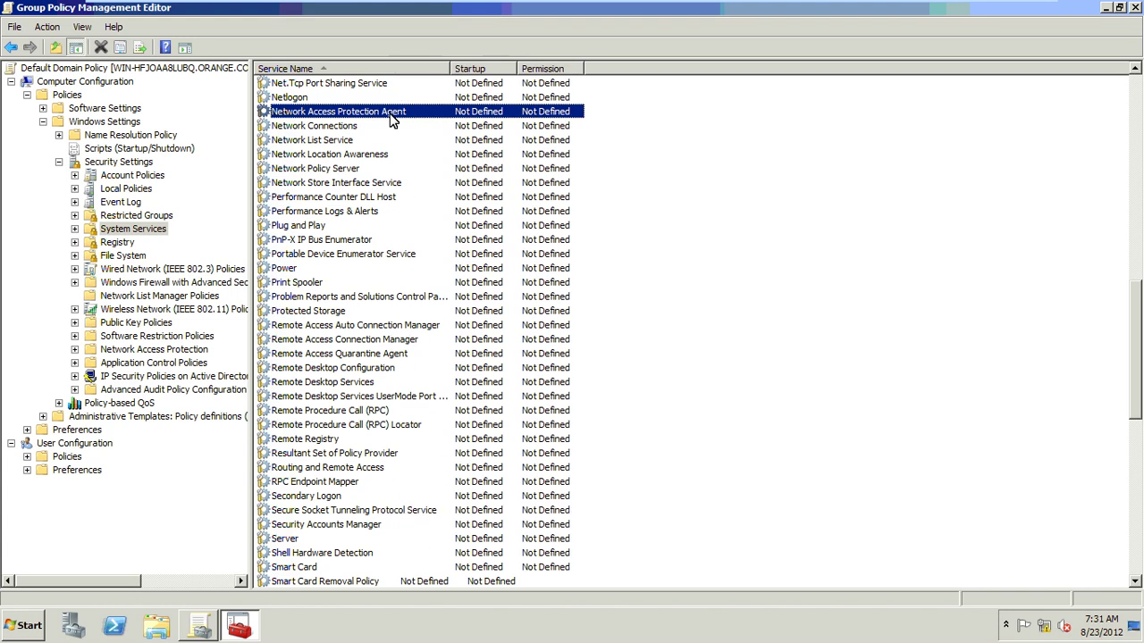
double_click(393, 114)
left_click(465, 223)
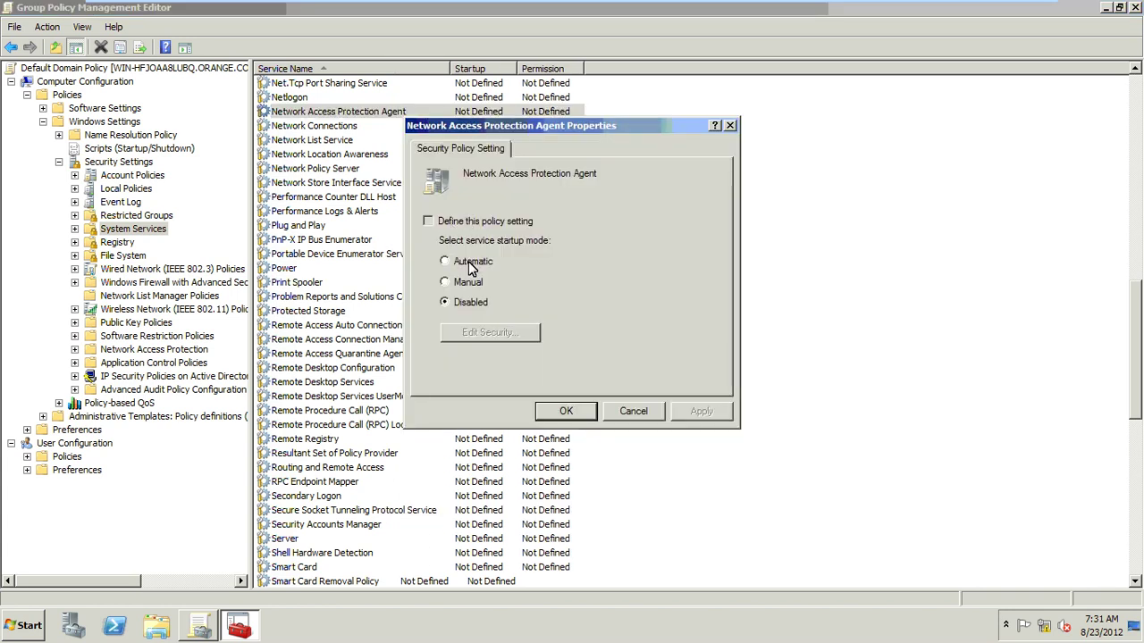
left_click(563, 412)
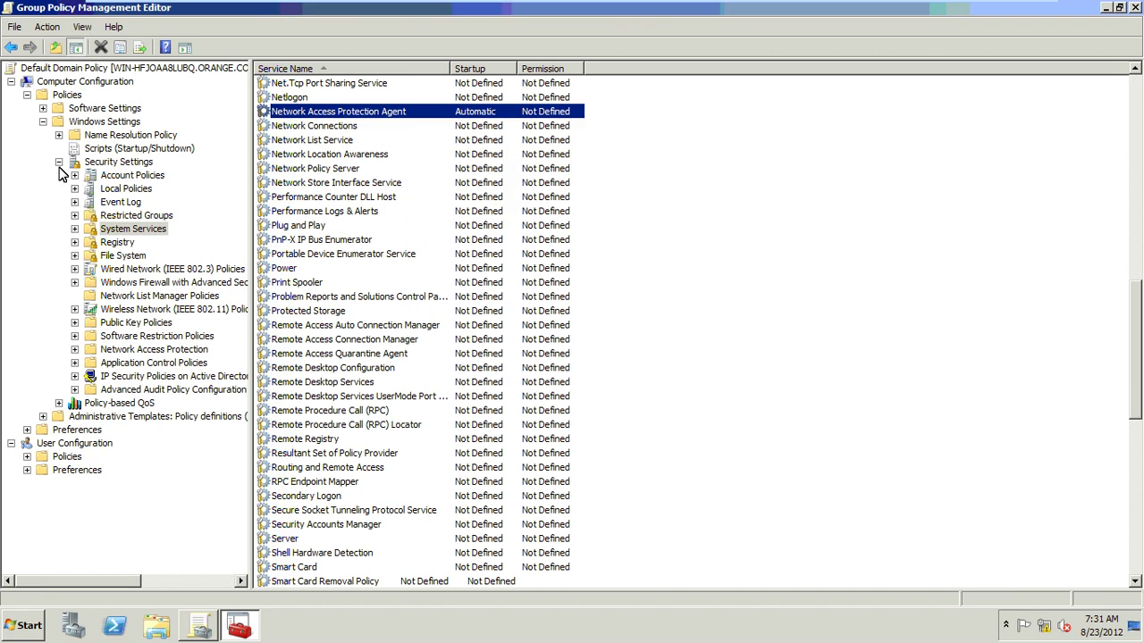
left_click(43, 122)
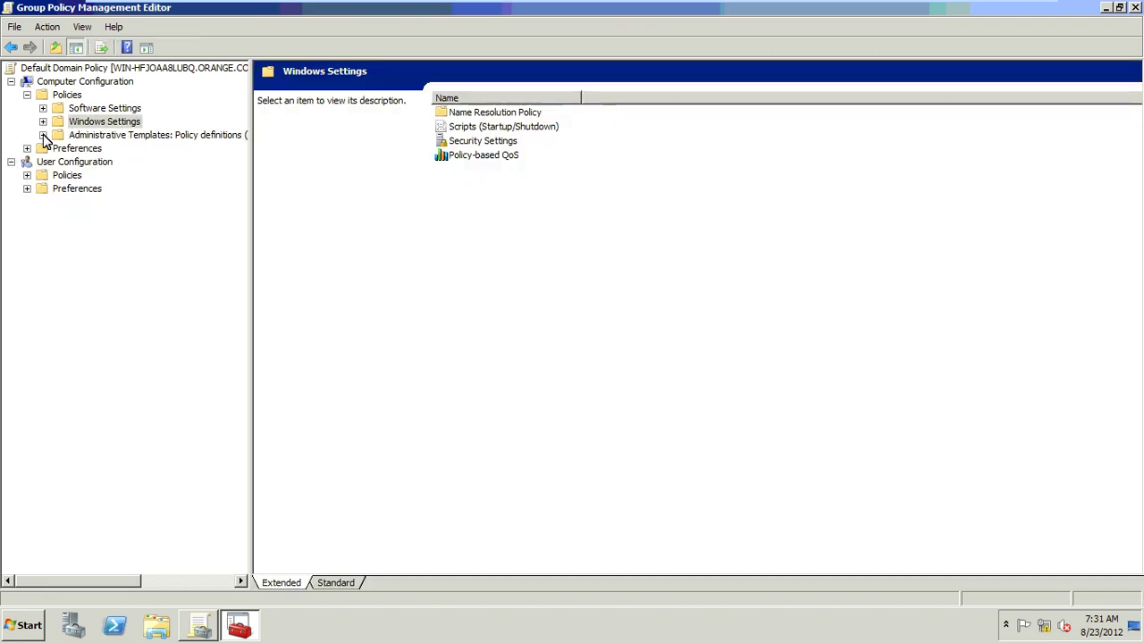
Look through the System and Network branches of the computer Administrative Templates for the Security Center policy.
left_click(43, 135)
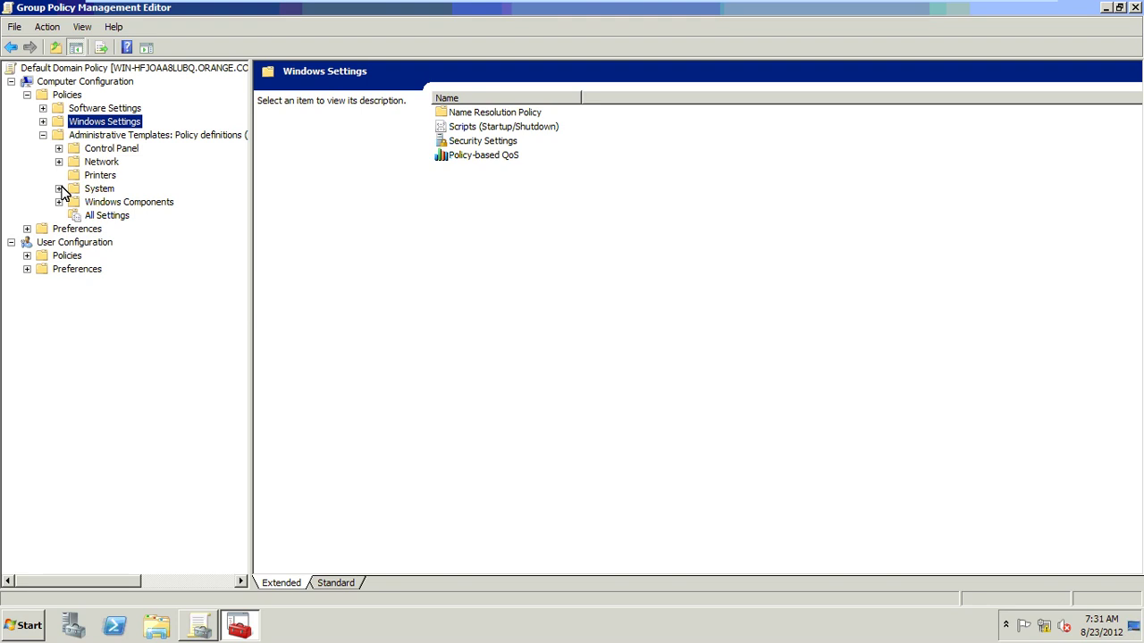
left_click(136, 255)
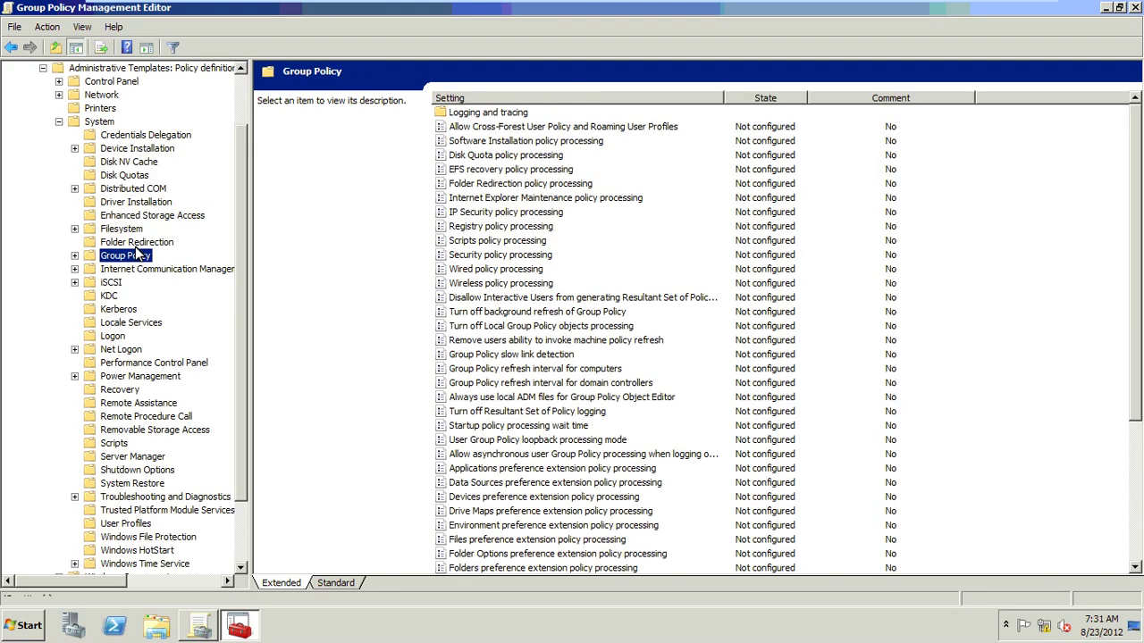
key("n")
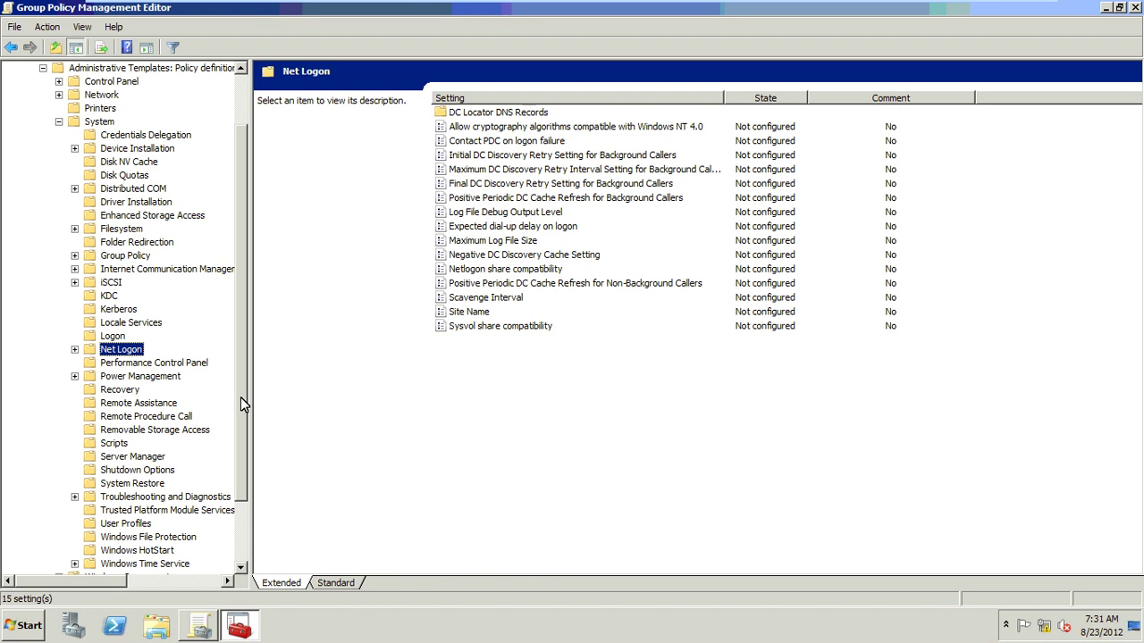
left_click_drag(243, 390, 243, 427)
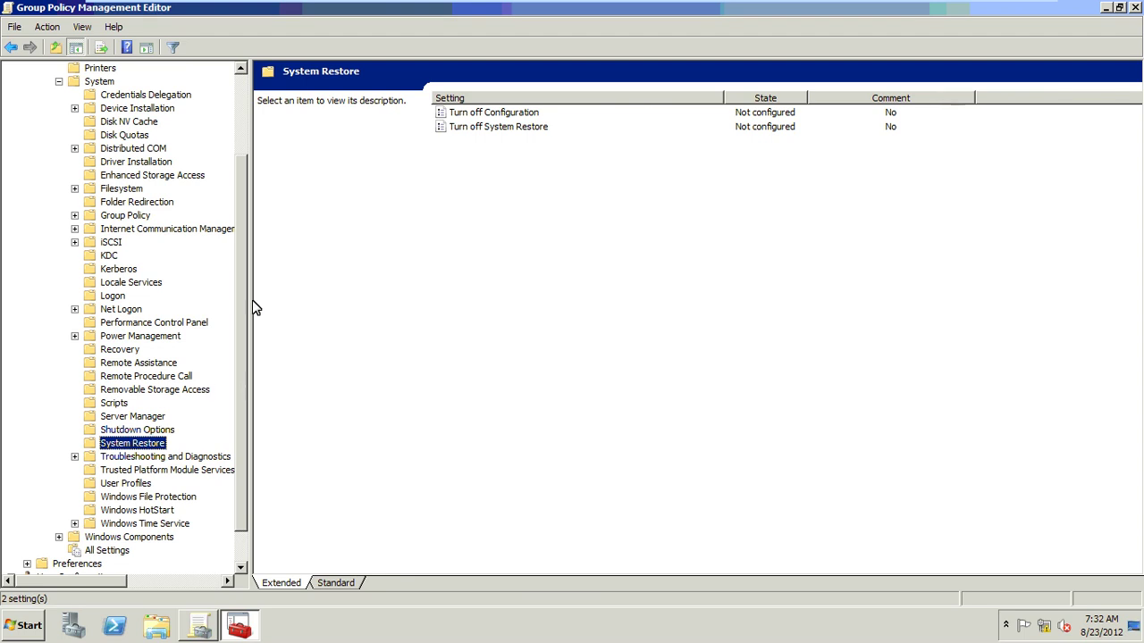
scroll(253, 304, "up", 3)
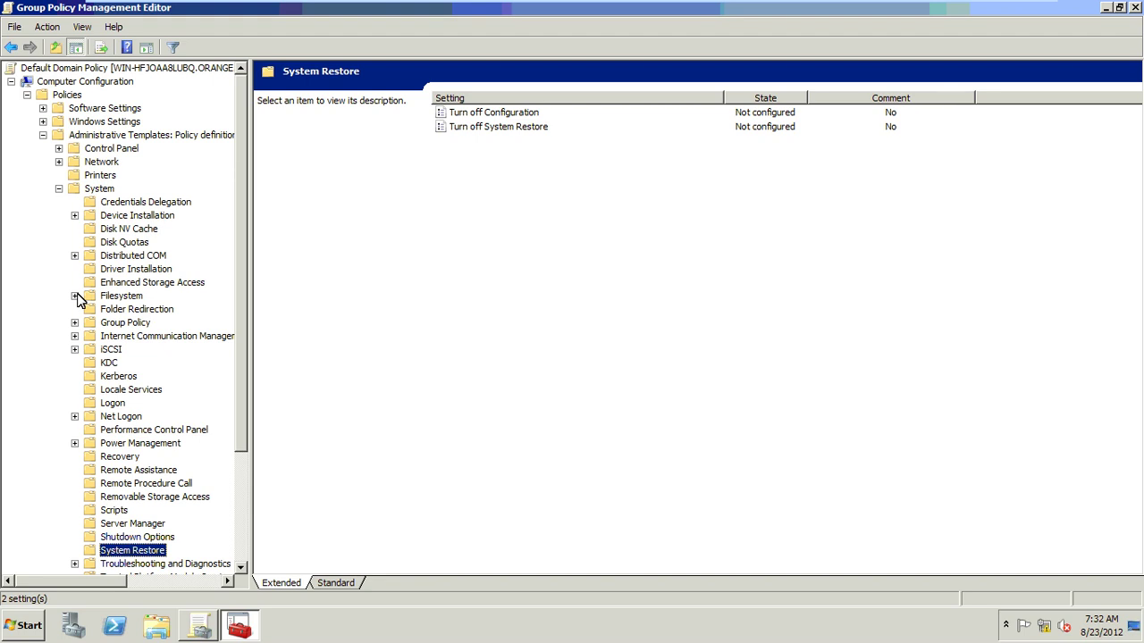
left_click(58, 189)
left_click(58, 162)
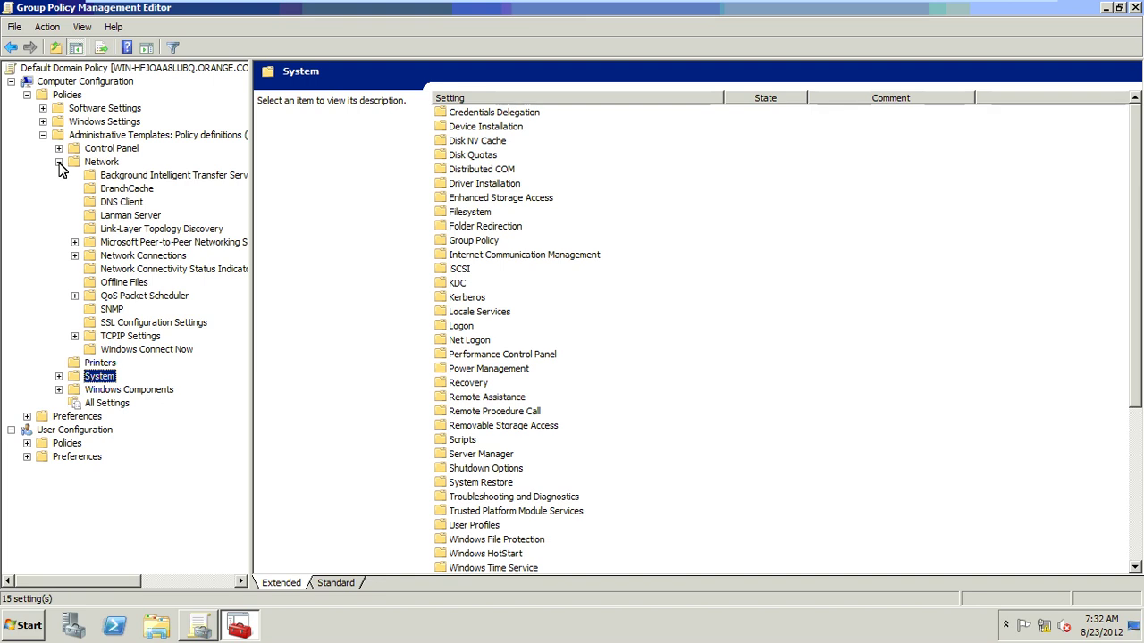
left_click(58, 162)
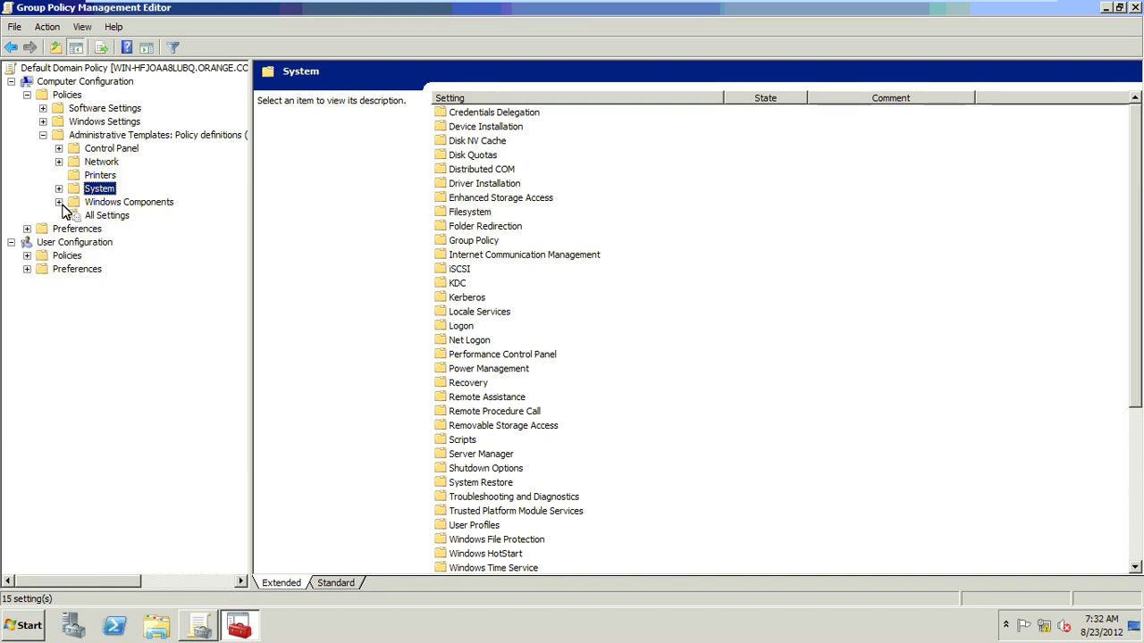
Enable the Turn on Security Center (Domain PCs only) policy under Windows Components > Security Center and close the policy editor.
left_click(58, 202)
left_click(126, 255)
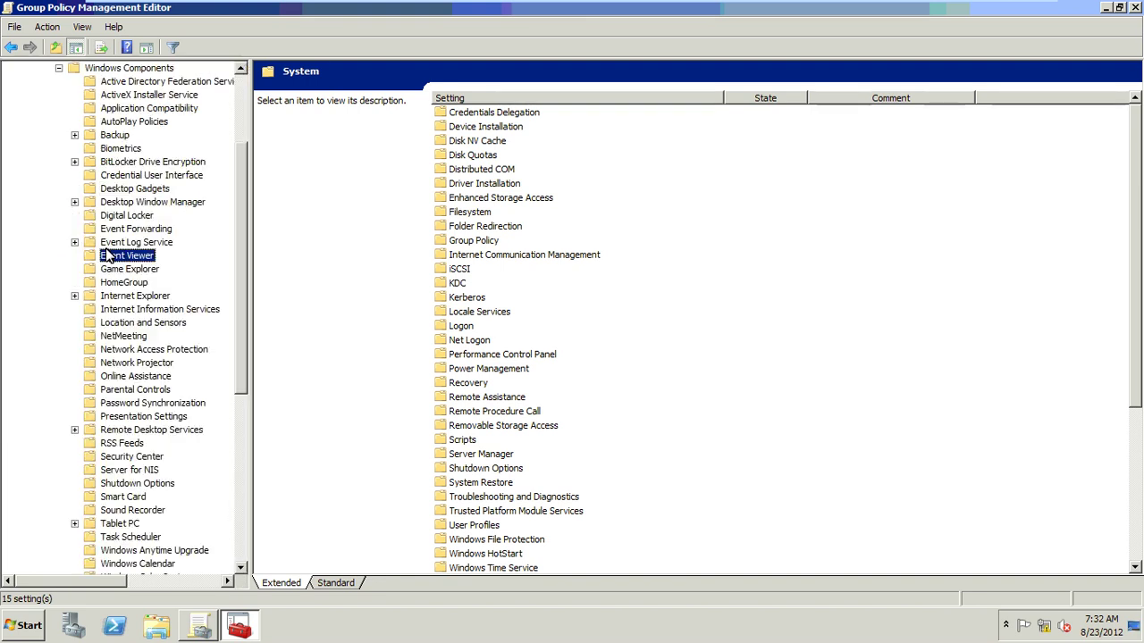
left_click(130, 457)
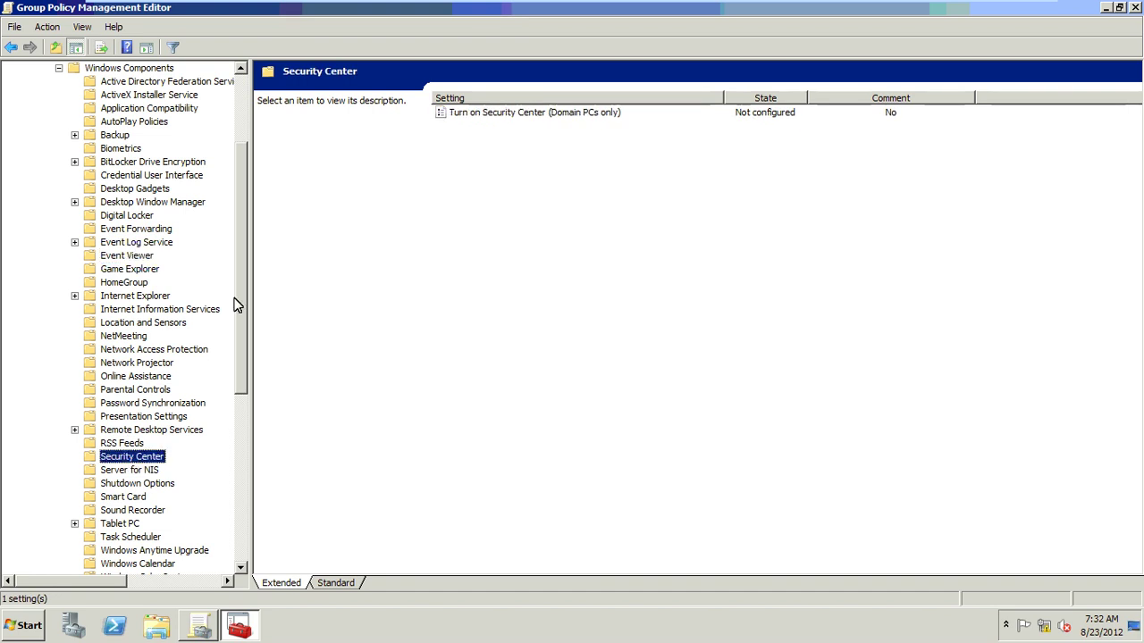
left_click_drag(239, 297, 240, 233)
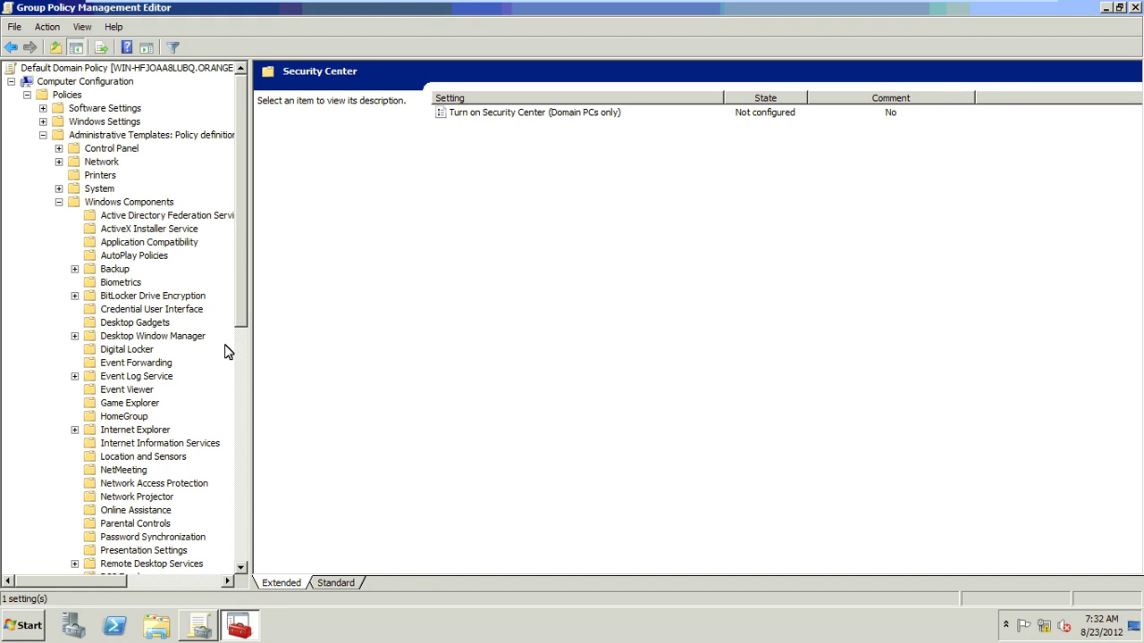
scroll(165, 358, "down", 6)
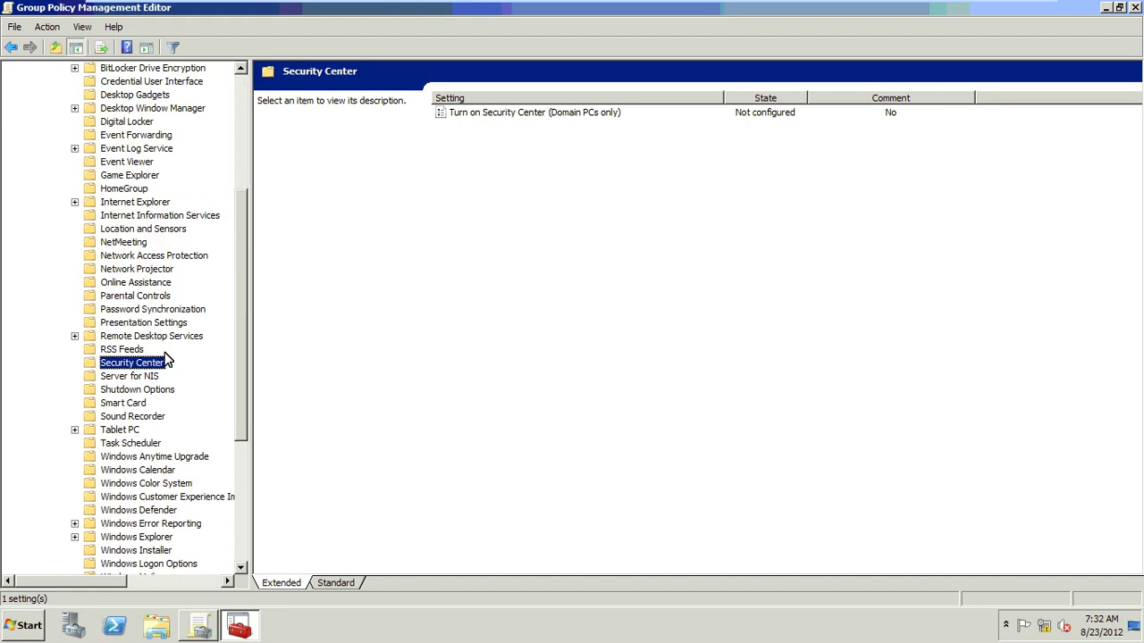
double_click(551, 117)
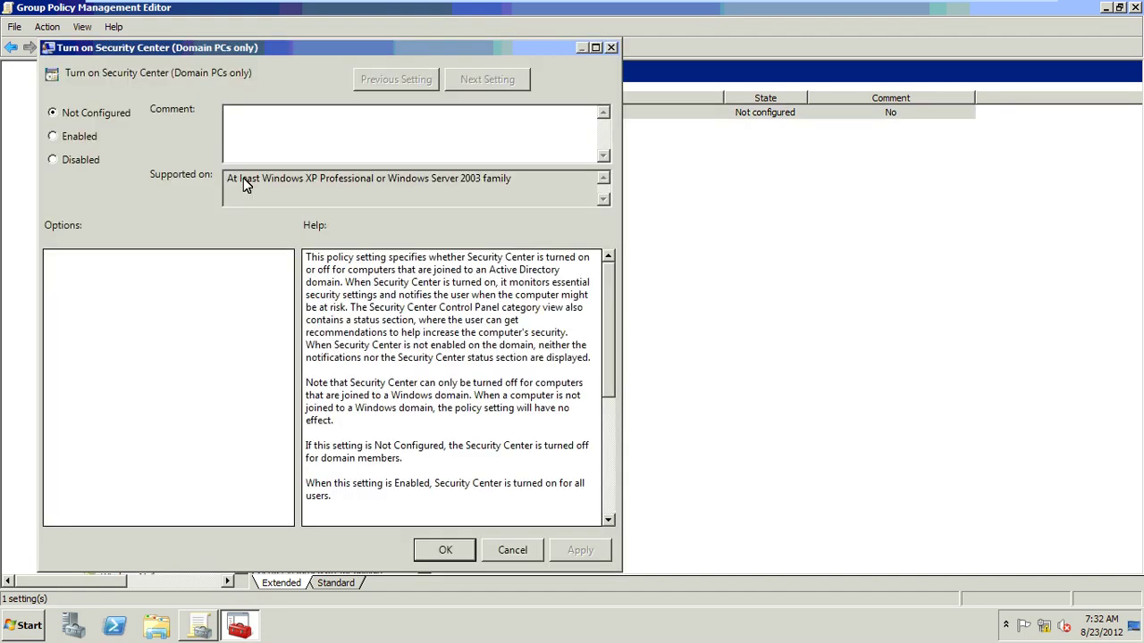
key("alt+e")
left_click(571, 556)
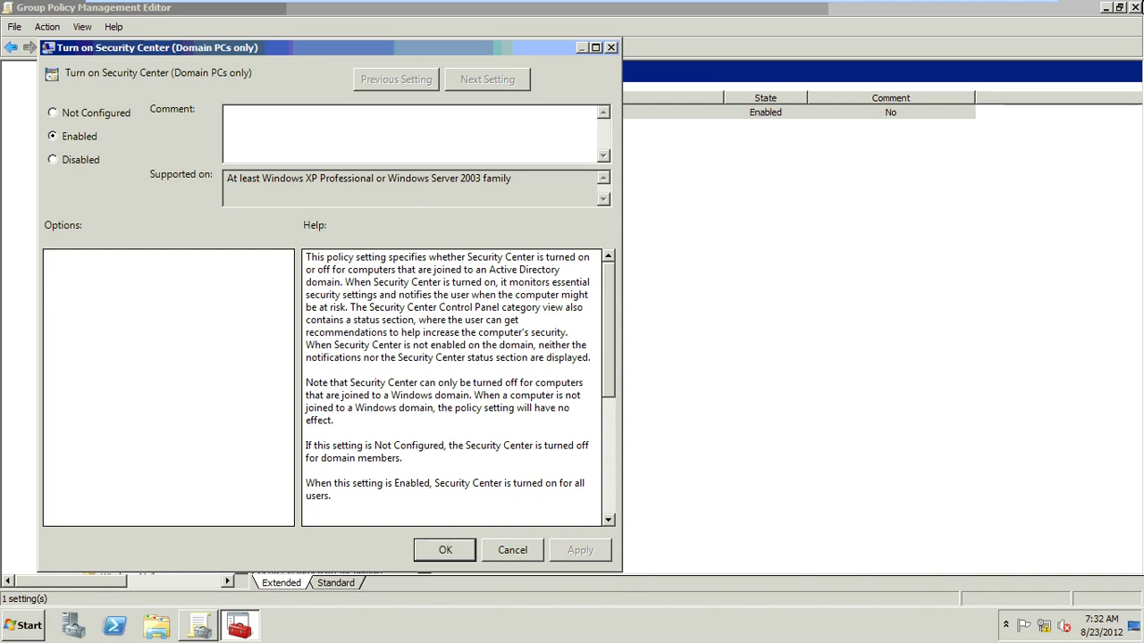
left_click(445, 547)
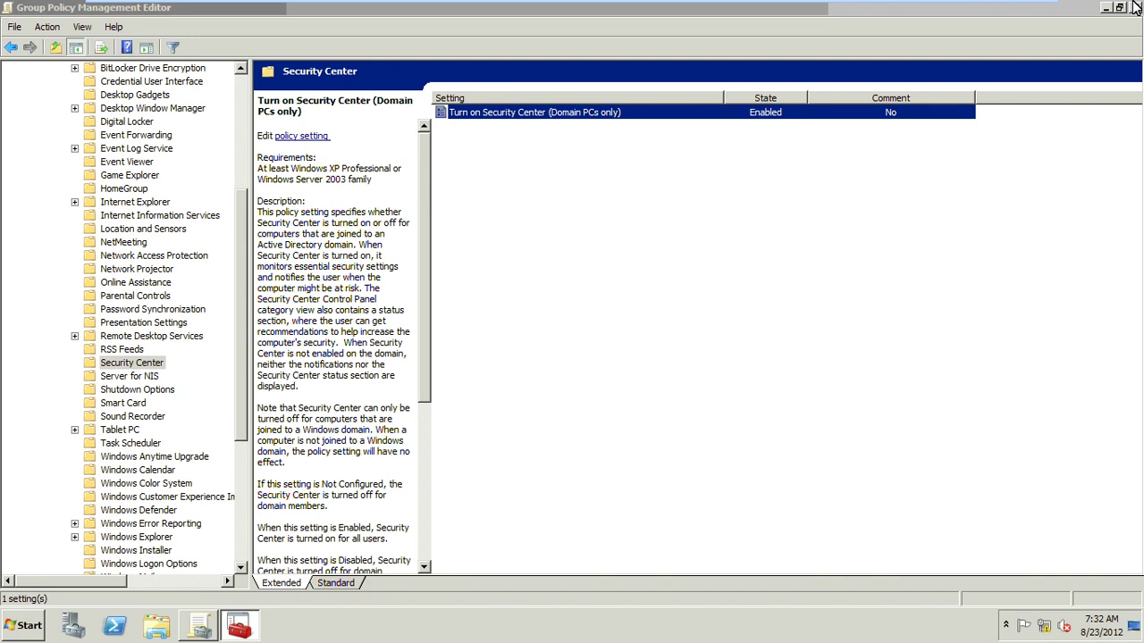
left_click(1136, 7)
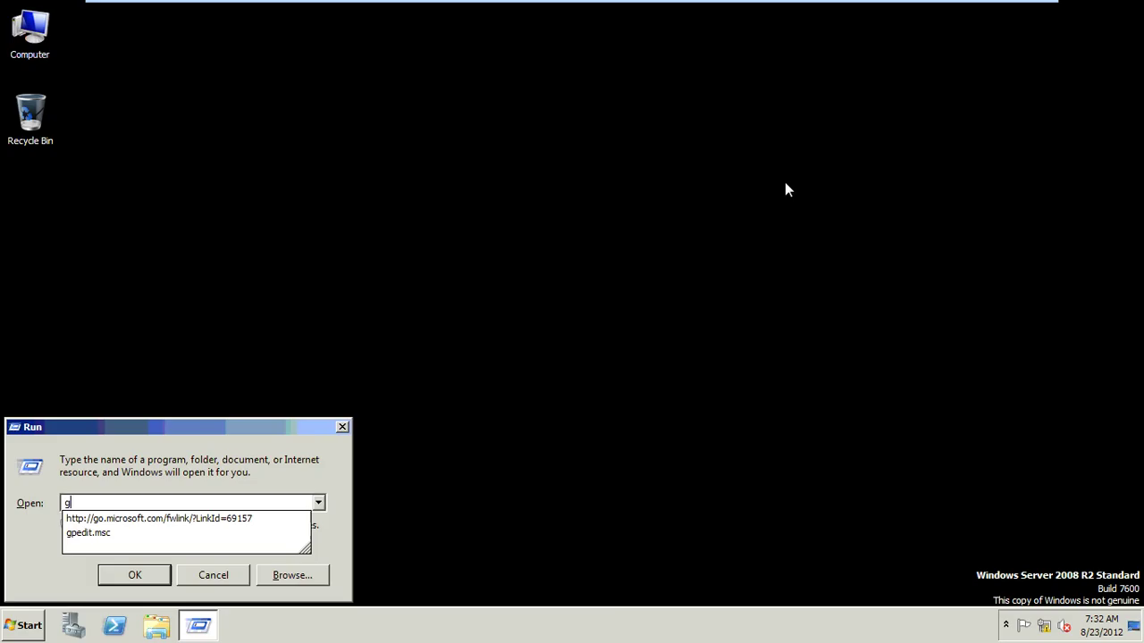
Force a Group Policy refresh by running gpupdate /force.
type("pupda")
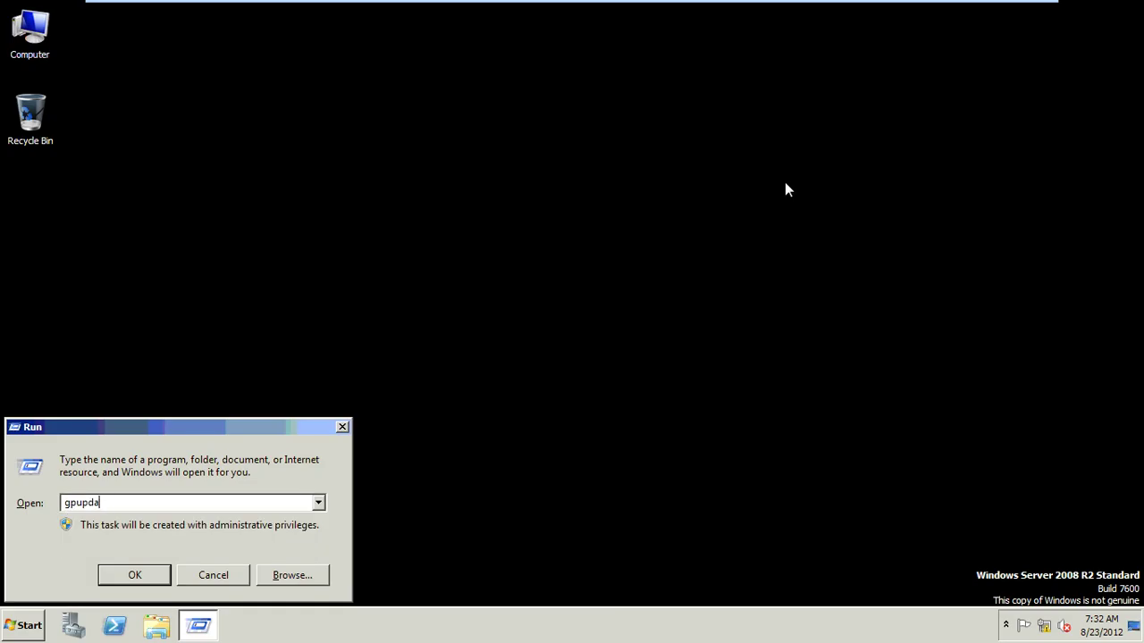
type("te /force")
key("Return")
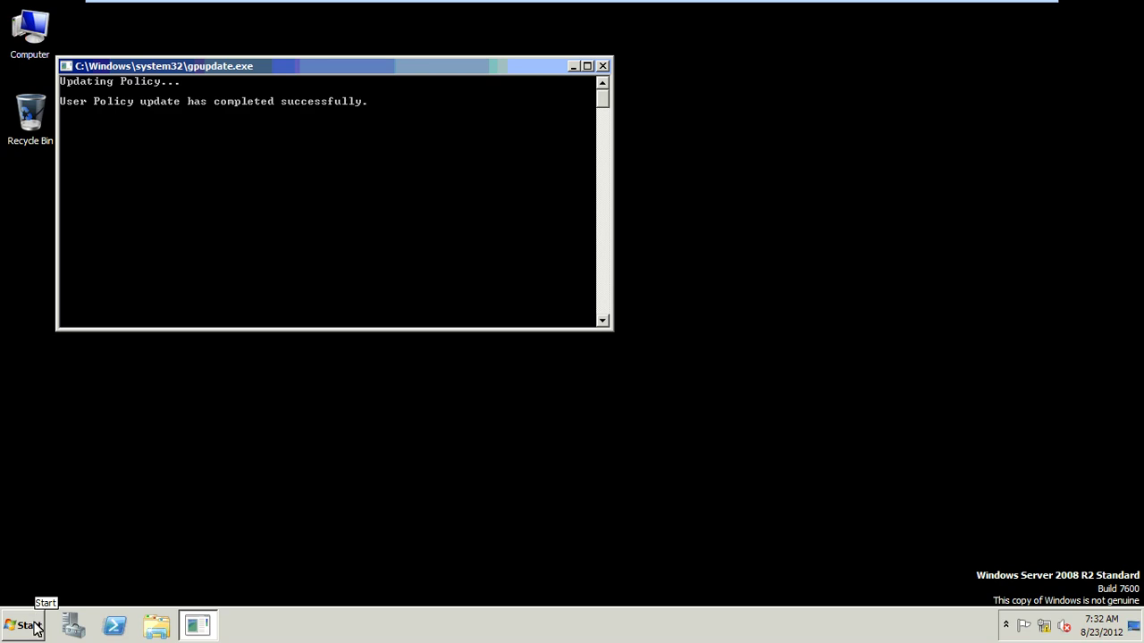
Switch to the Network Policy Server console from the administrative tools and maximize its window.
key("super")
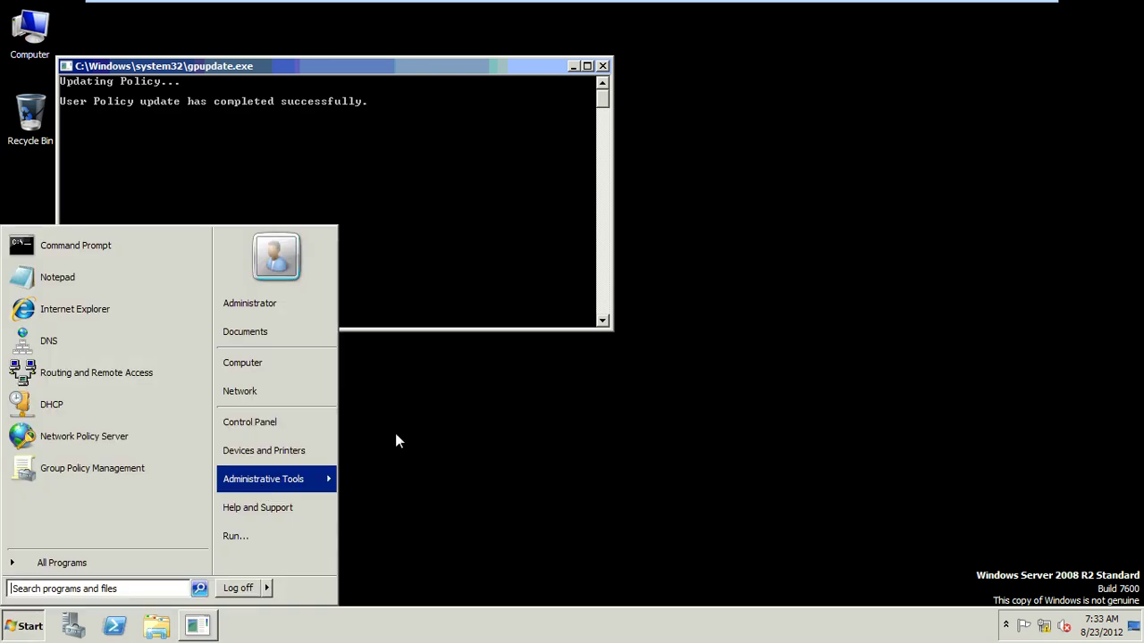
mouse_move(264, 493)
left_click(411, 412)
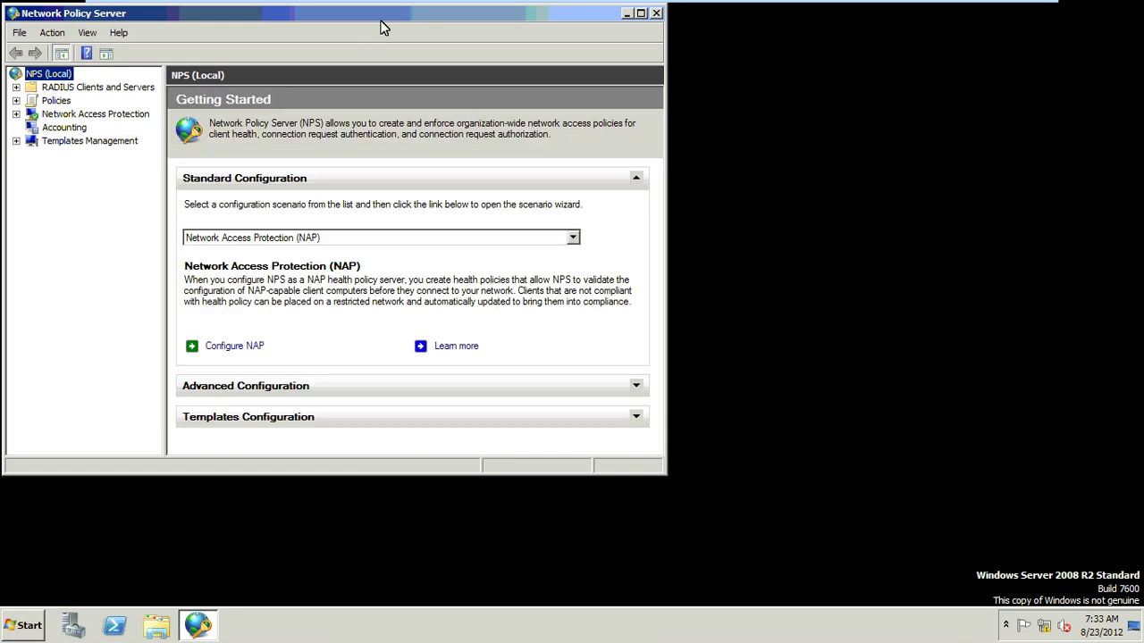
key("super+Up")
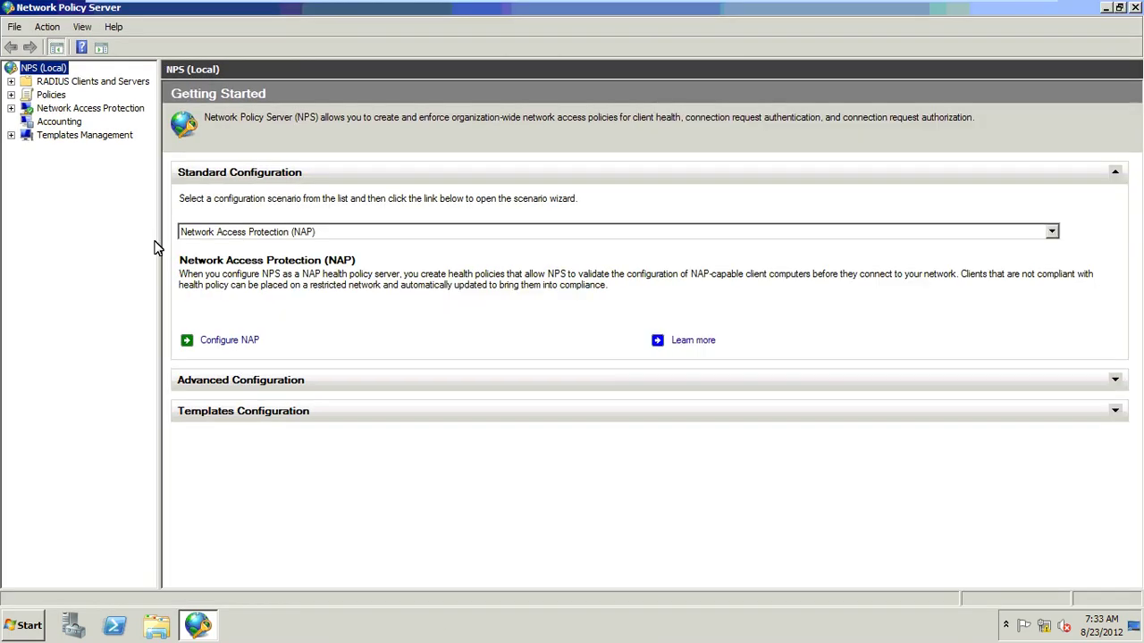
Widen the console tree and display the Windows Security Health Validator settings under Network Access Protection > System Health Validators.
left_click_drag(160, 241, 268, 240)
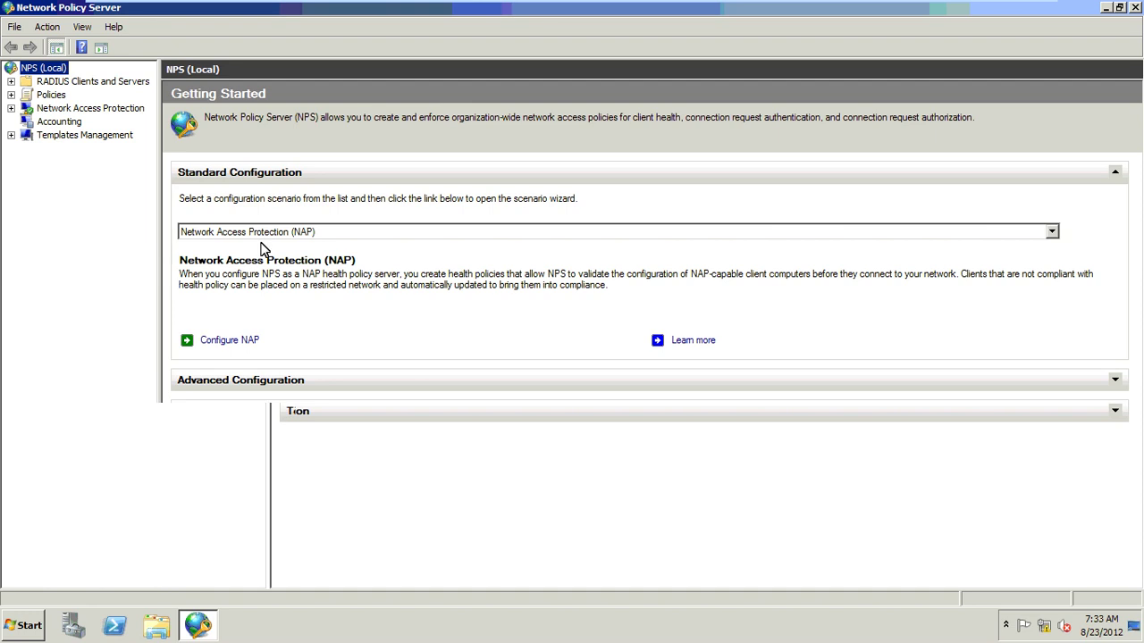
left_click(12, 108)
left_click(27, 122)
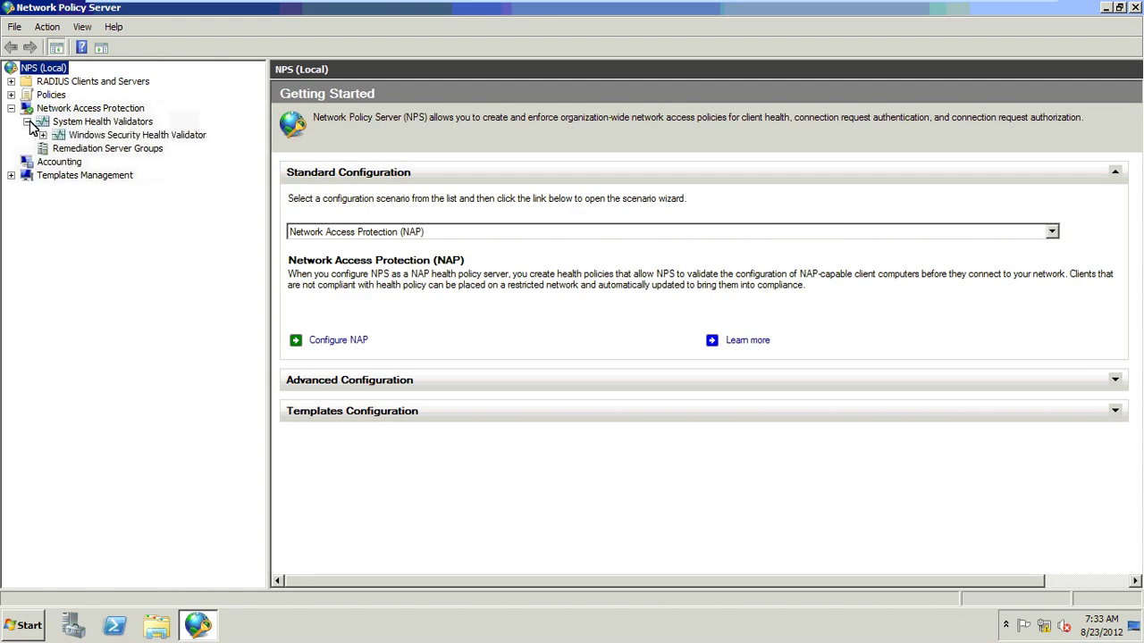
left_click(43, 135)
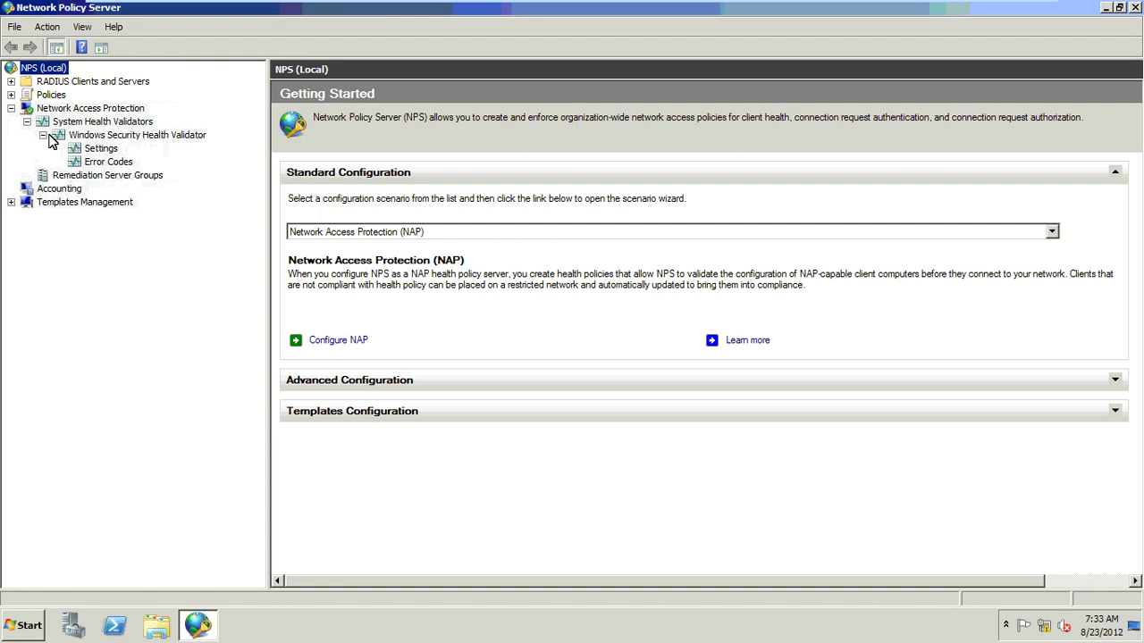
left_click(89, 150)
left_click(389, 191)
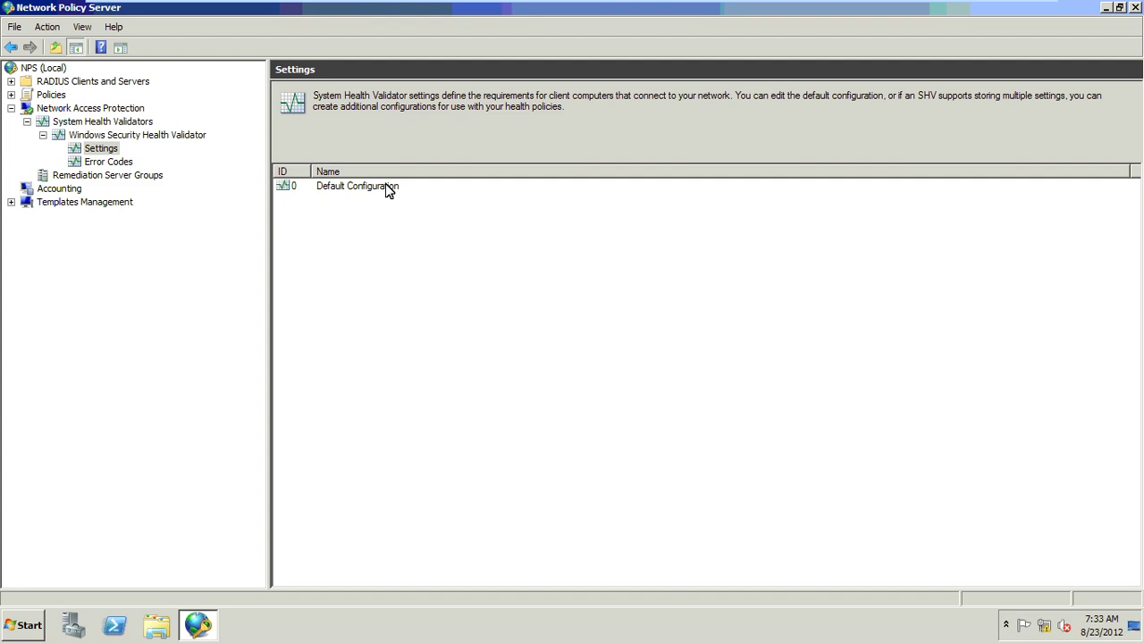
Review the Windows 7/Windows Vista policy settings in the validator's Default Configuration and accept them.
double_click(389, 190)
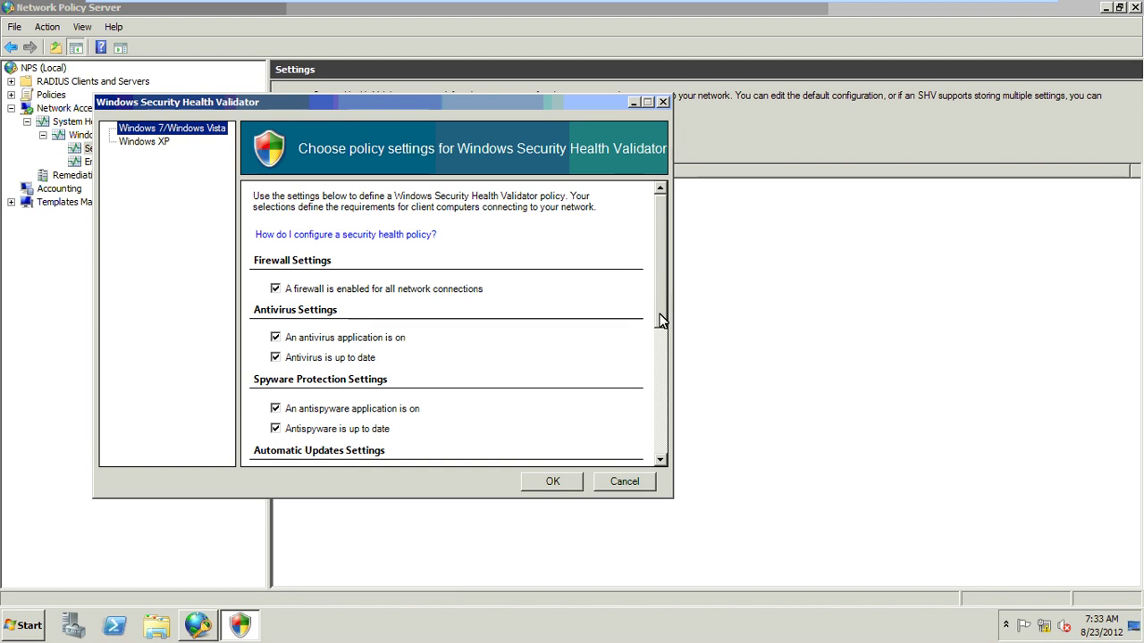
scroll(662, 323, "down", 1)
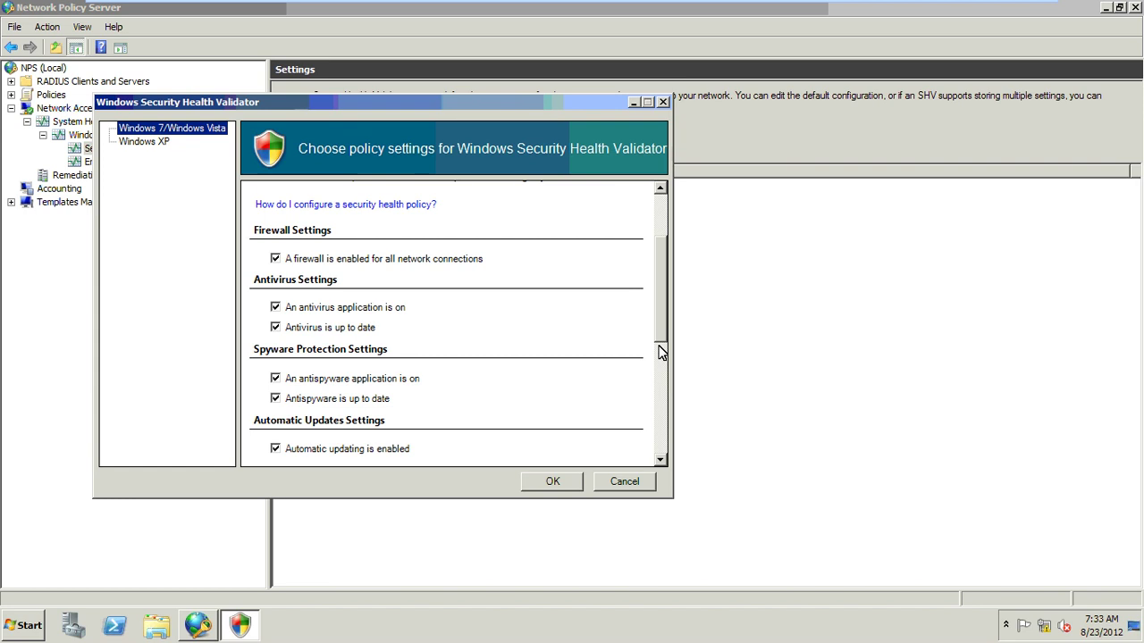
scroll(661, 353, "down", 3)
scroll(661, 396, "down", 1)
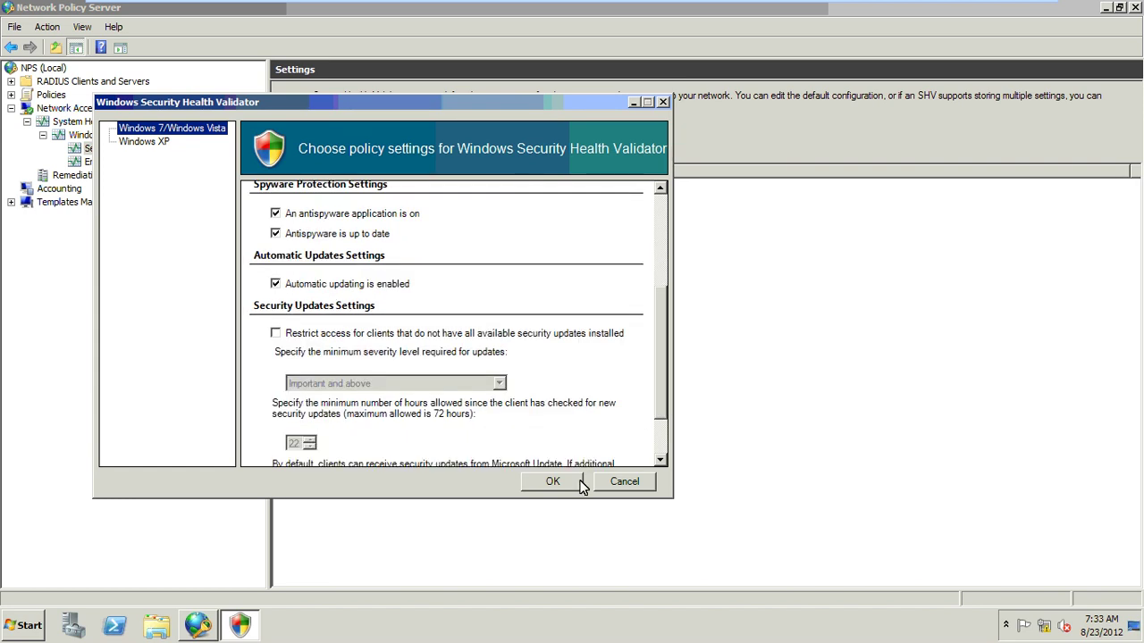
left_click(579, 482)
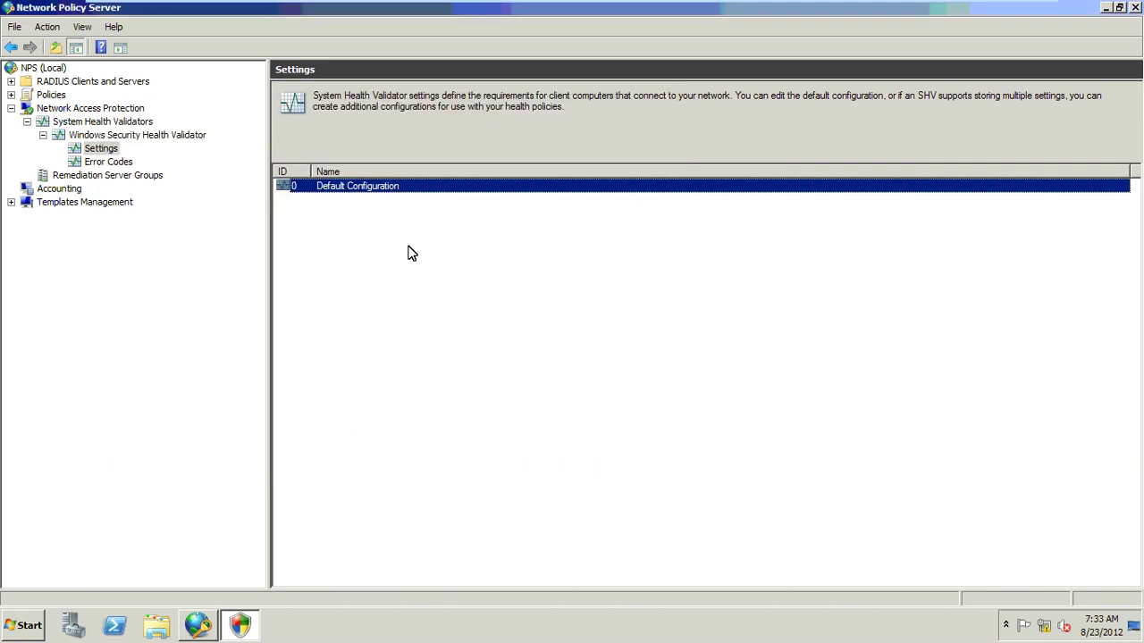
right_click(105, 148)
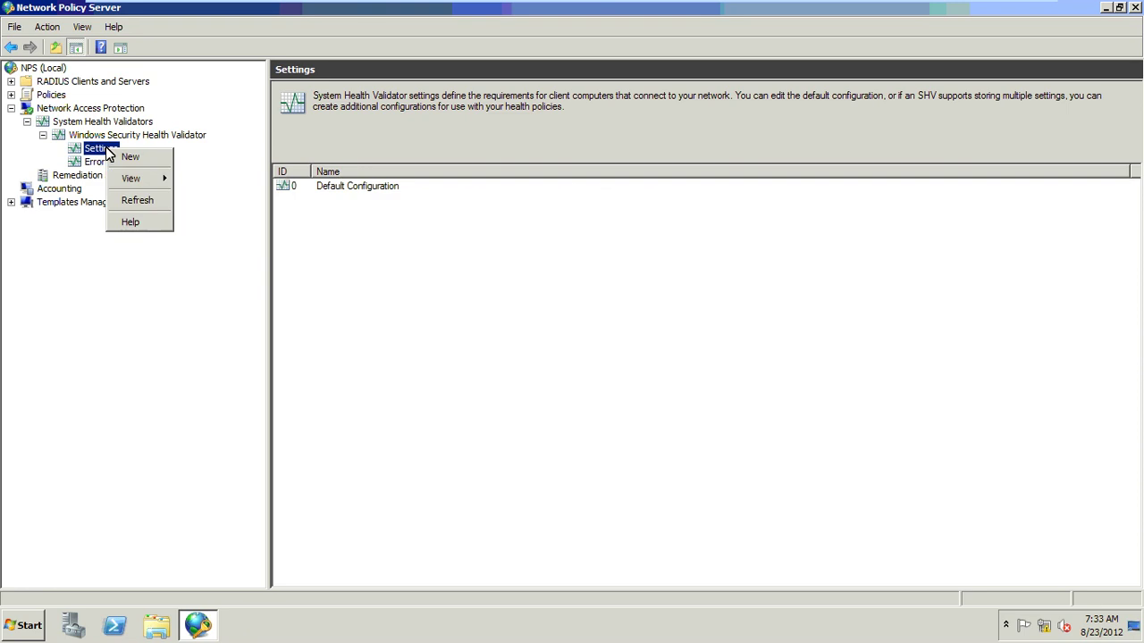
left_click(132, 158)
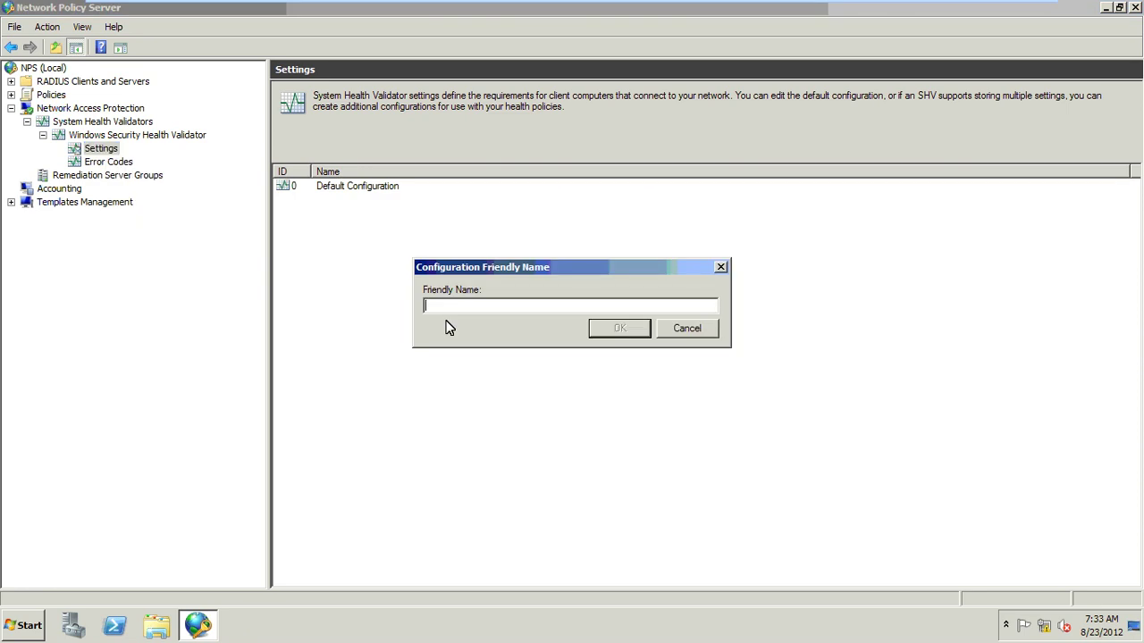
left_click(686, 329)
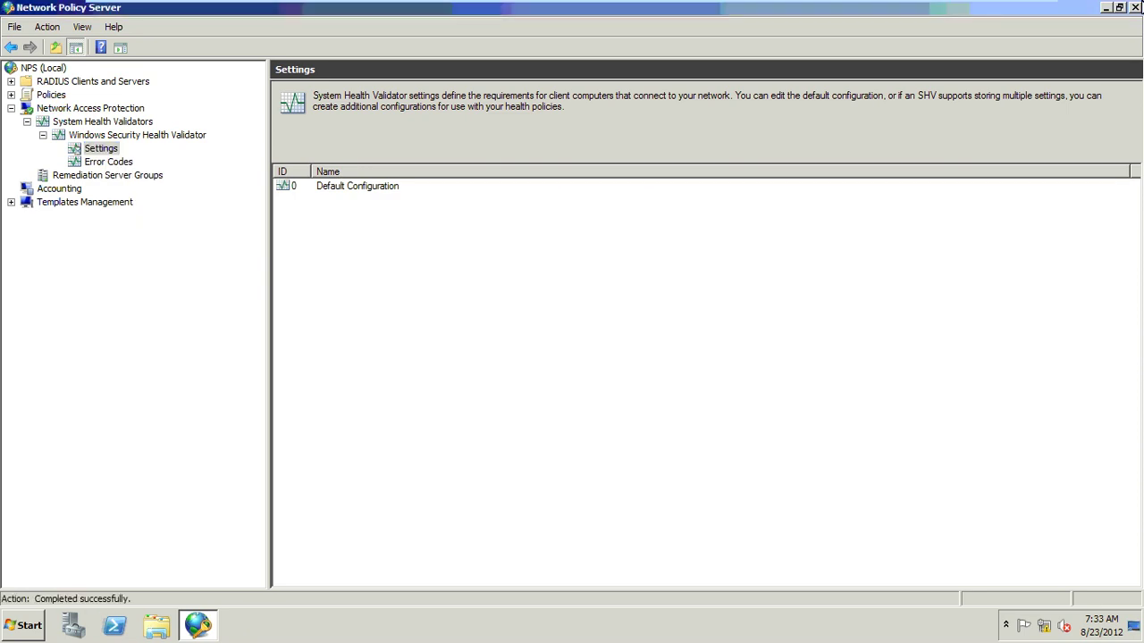
Close the Network Policy Server console and take the Windows Server 2008 R2 virtual machine out of full-screen mode.
key("alt+F4")
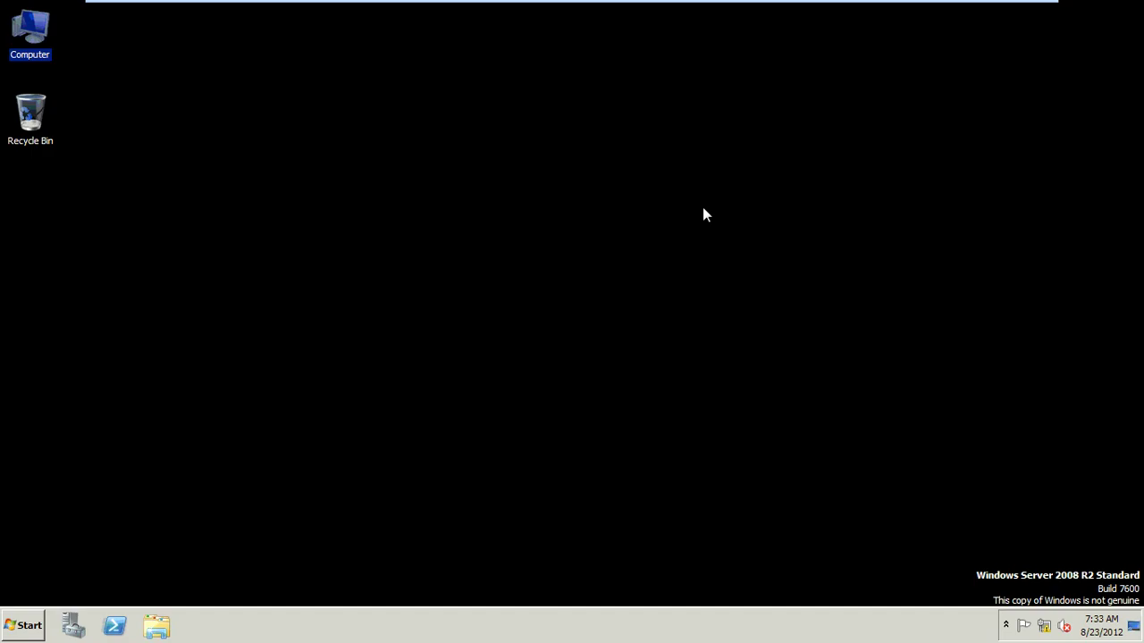
left_click(682, 214)
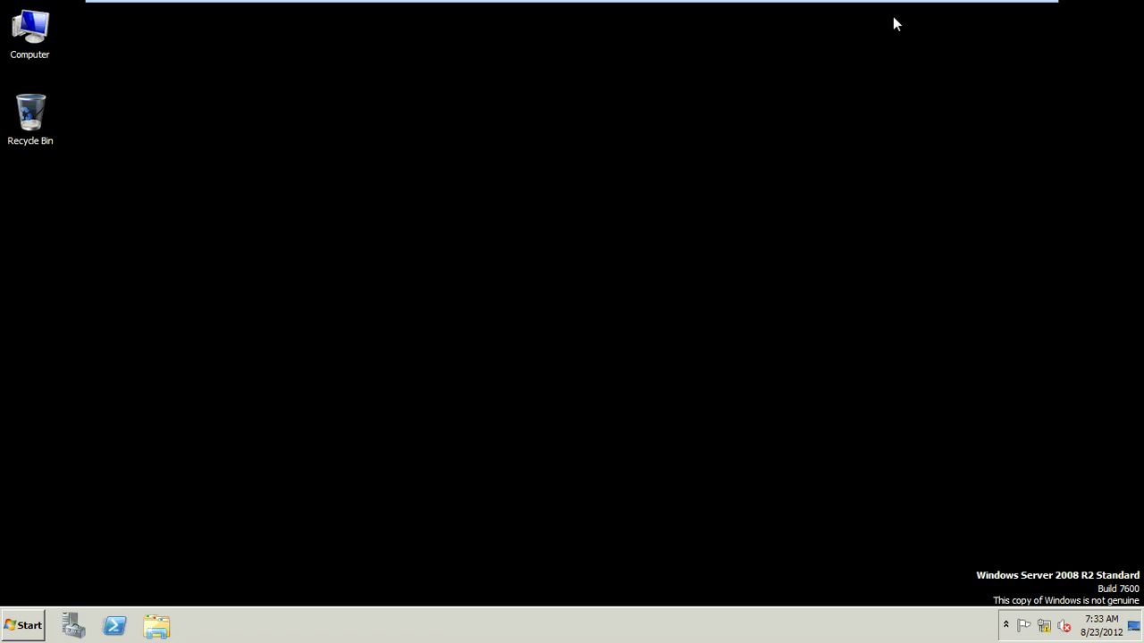
mouse_move(1014, 7)
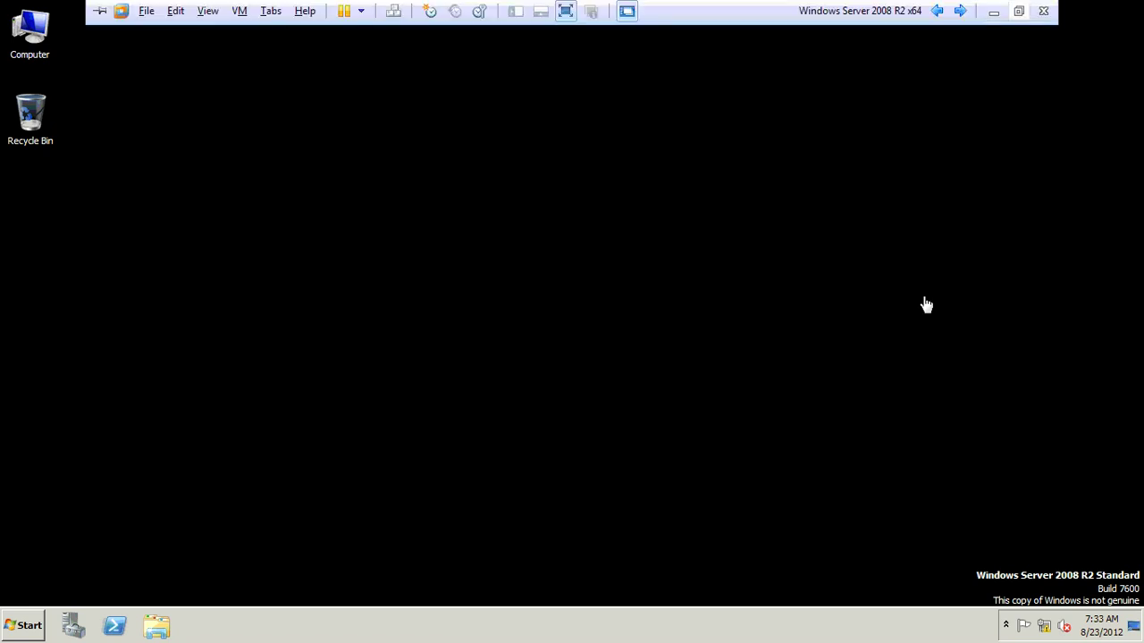
key("ctrl+alt+Return")
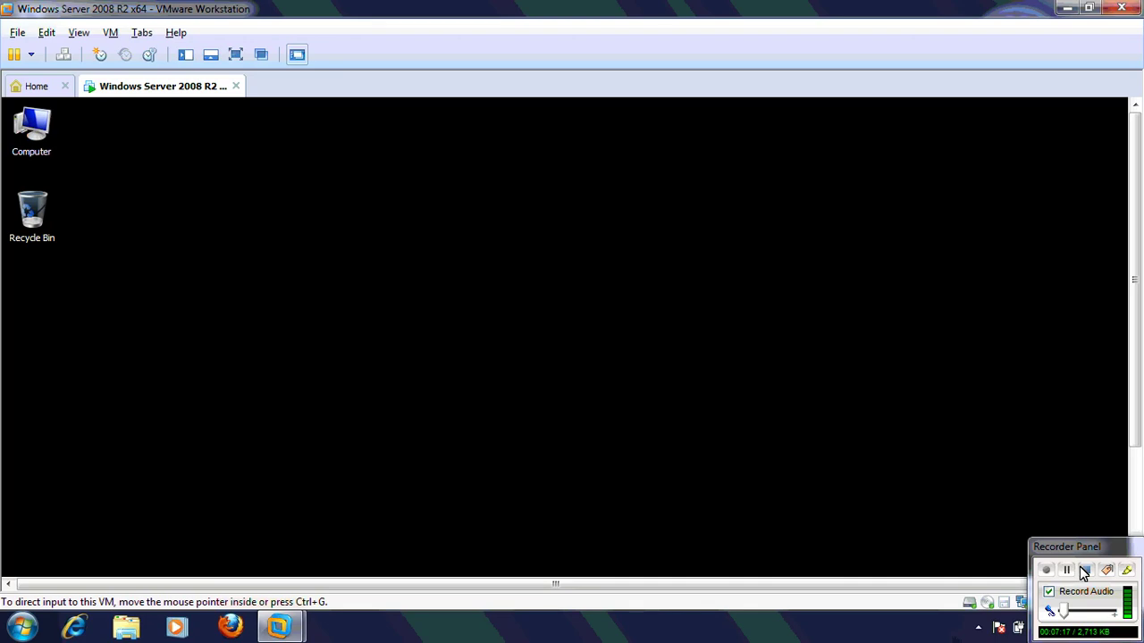